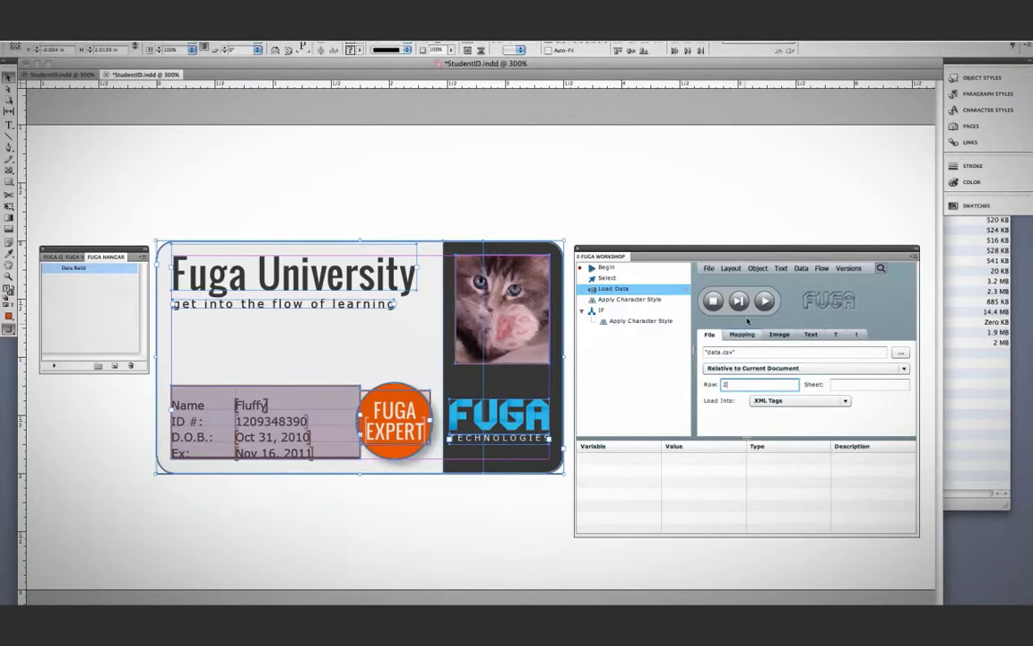
Run the Data Build flow to load row 2 of data.csv into the student ID card.
click(762, 301)
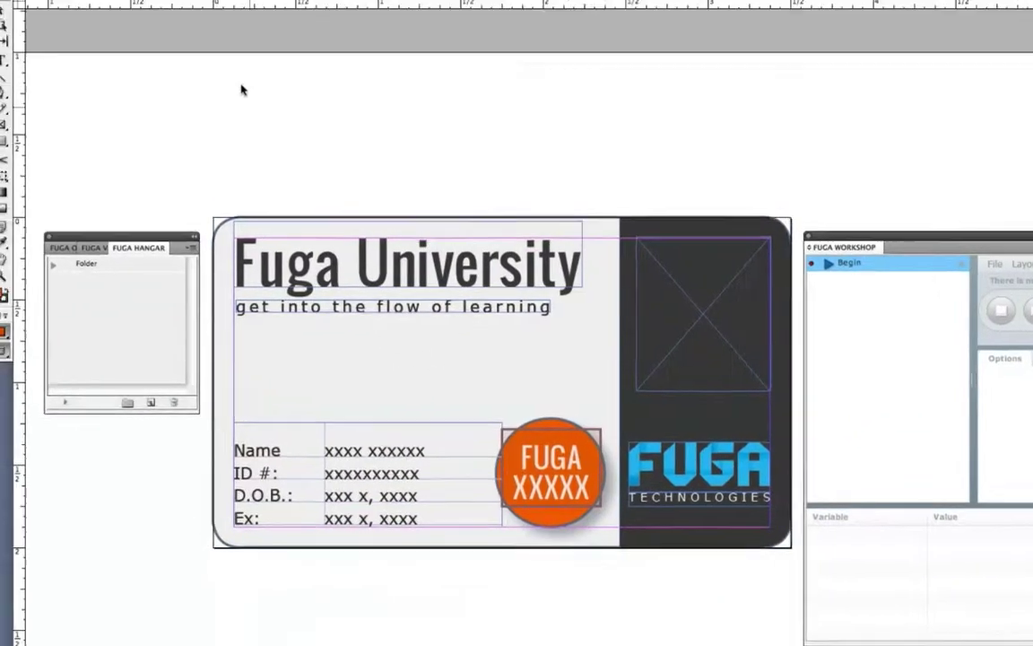
click(224, 43)
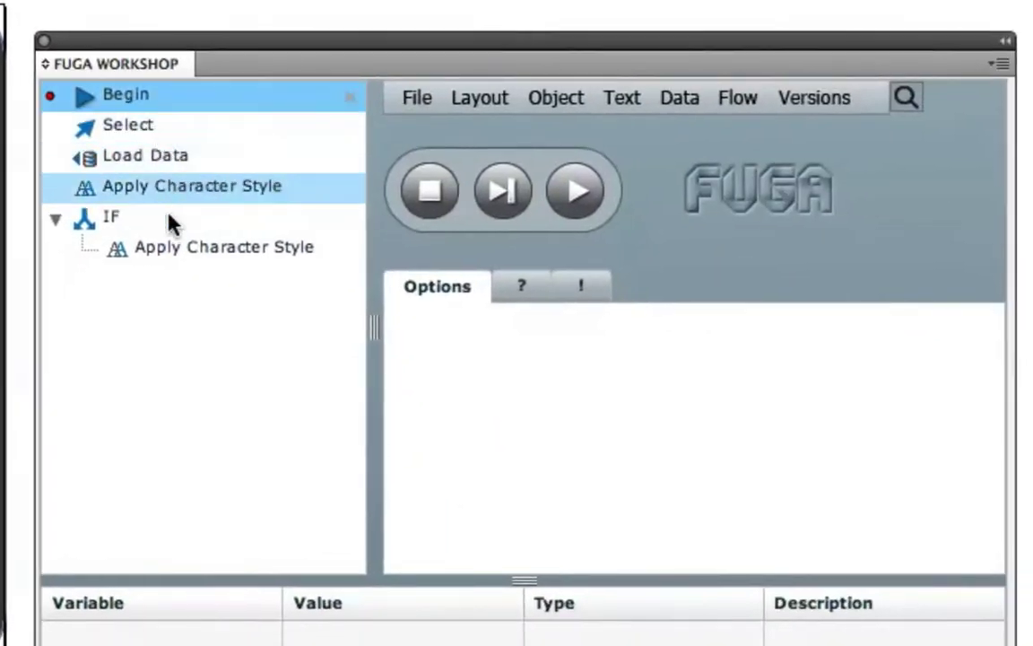
Review the settings of the flow's Load Data, nested Apply Character Style and IF actions.
click(181, 159)
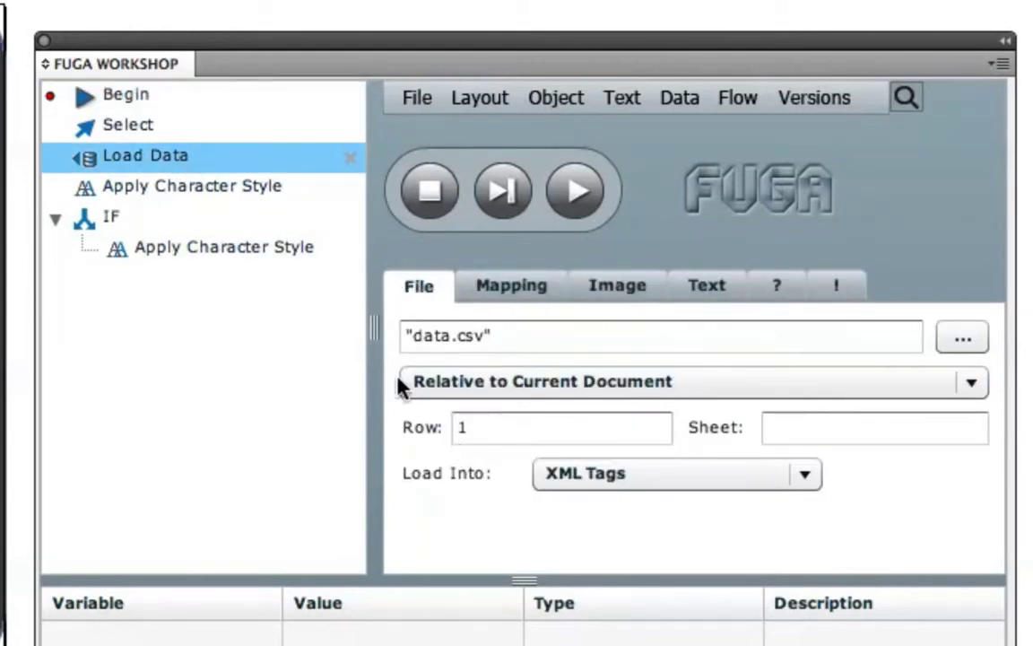
click(240, 256)
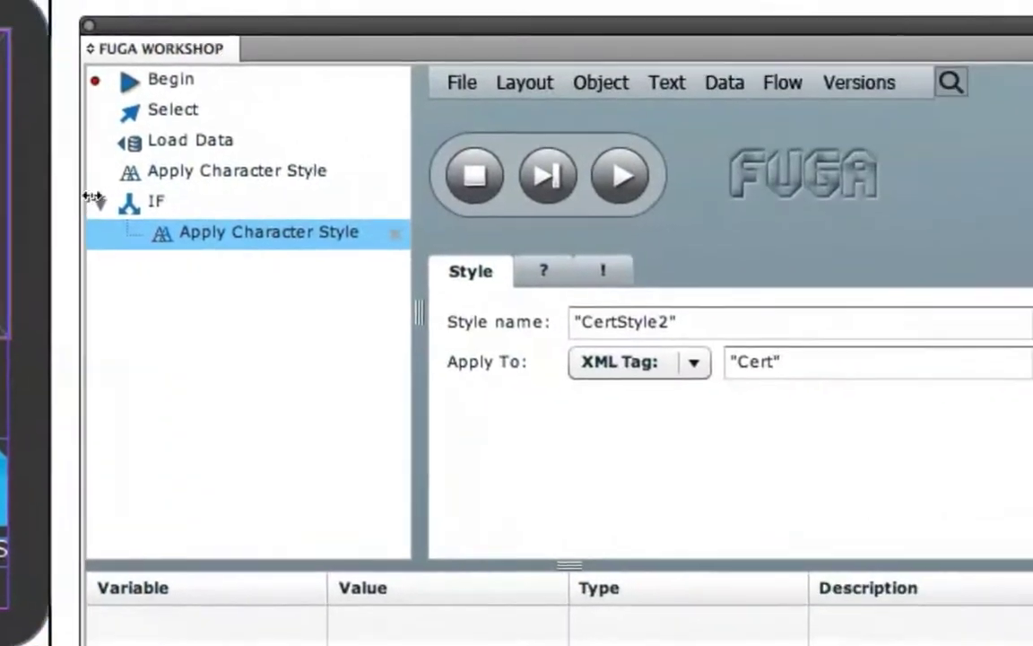
click(877, 158)
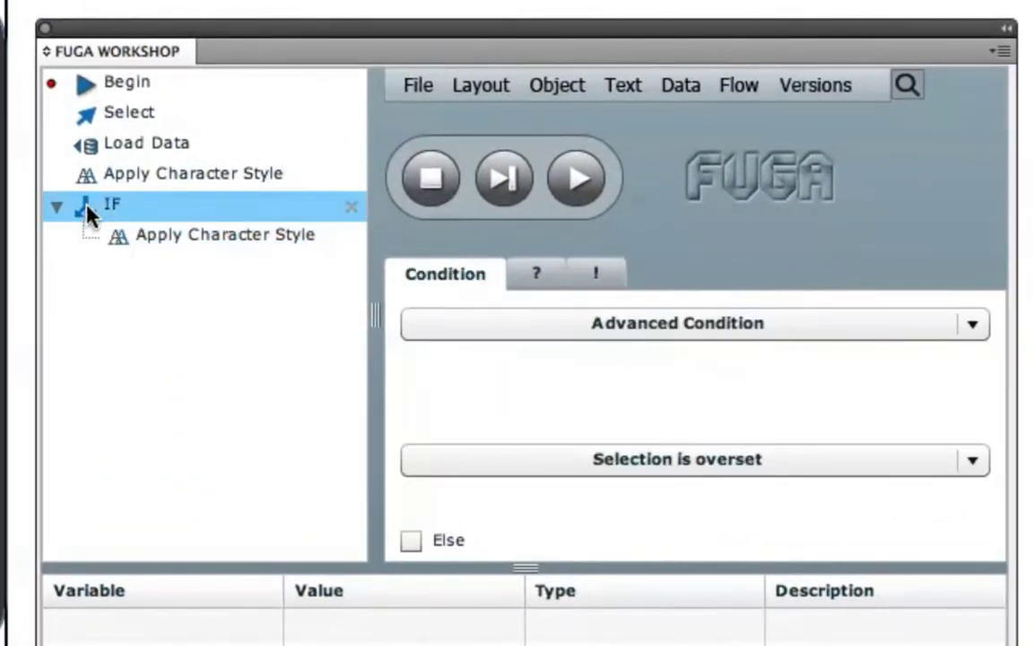
click(132, 154)
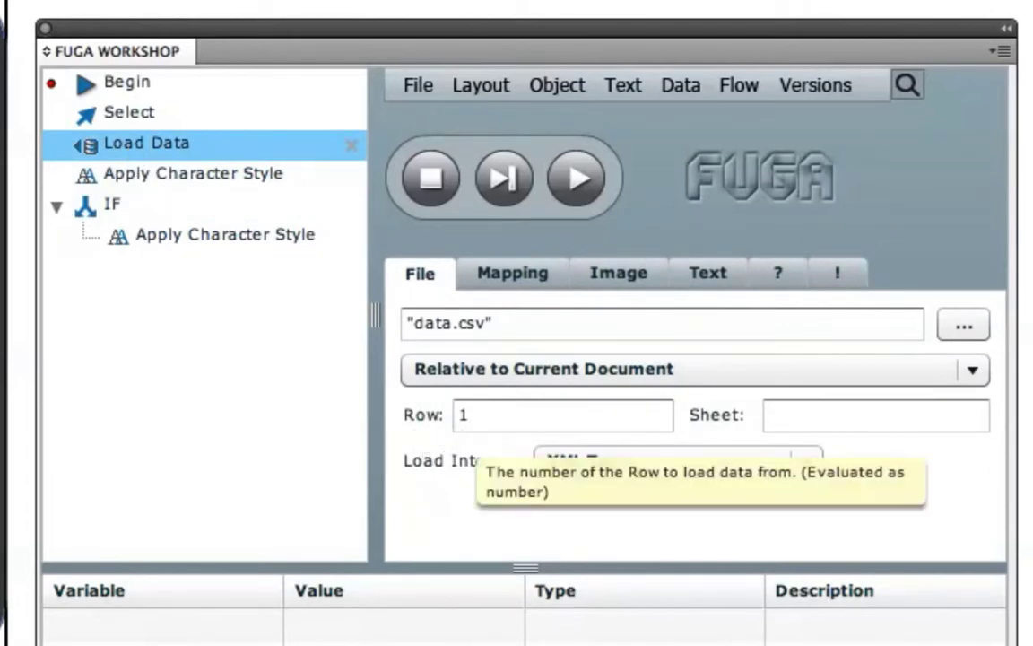
Run the flow on the ID card, then set the Load Data action's row to 2.
click(577, 199)
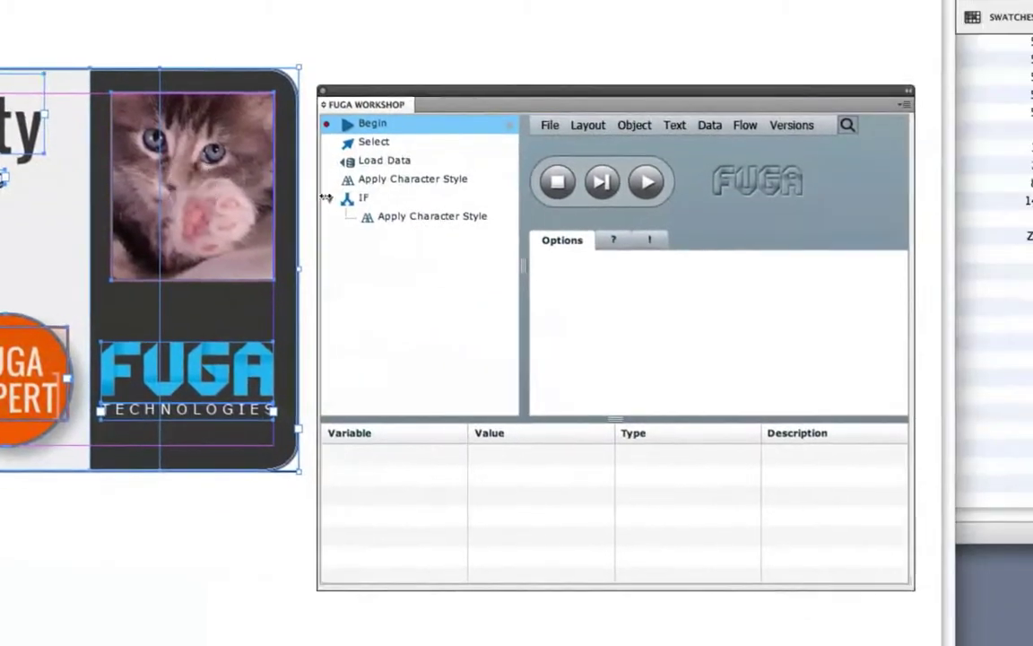
click(830, 200)
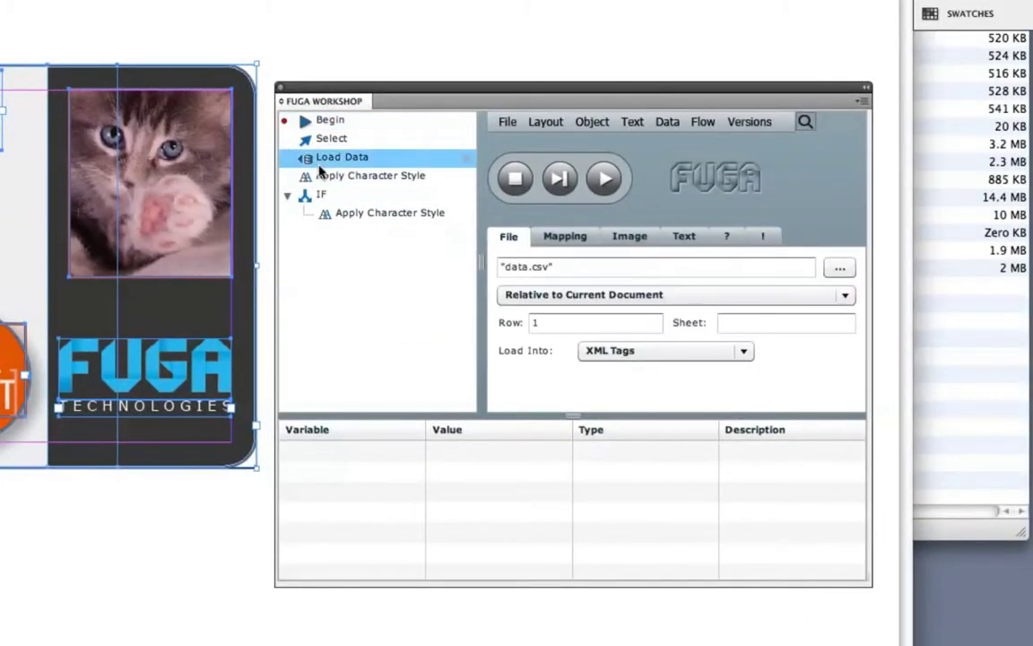
click(588, 334)
text(2)
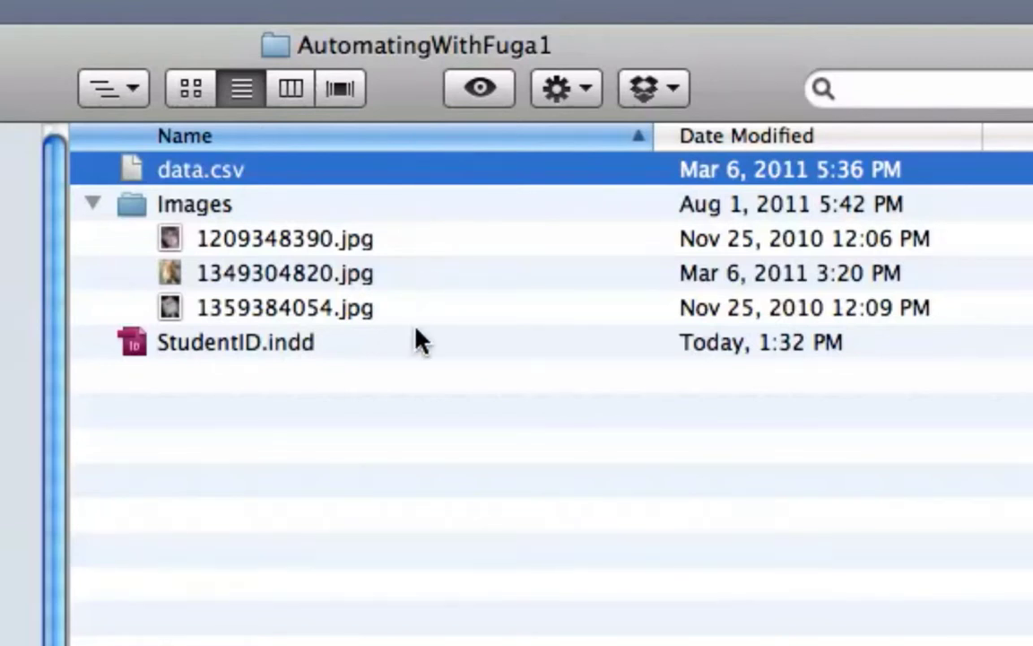
Open data.csv from the AutomatingWithFuga1 folder as a spreadsheet, accepting the comma- and space-separated UTF-8 import settings.
click(344, 353)
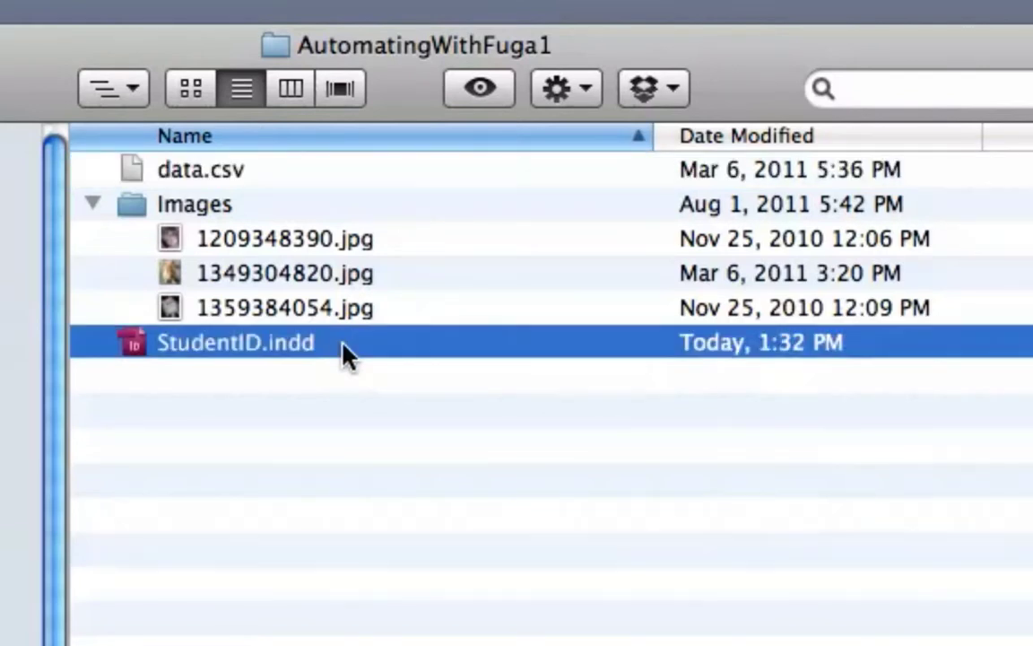
click(263, 214)
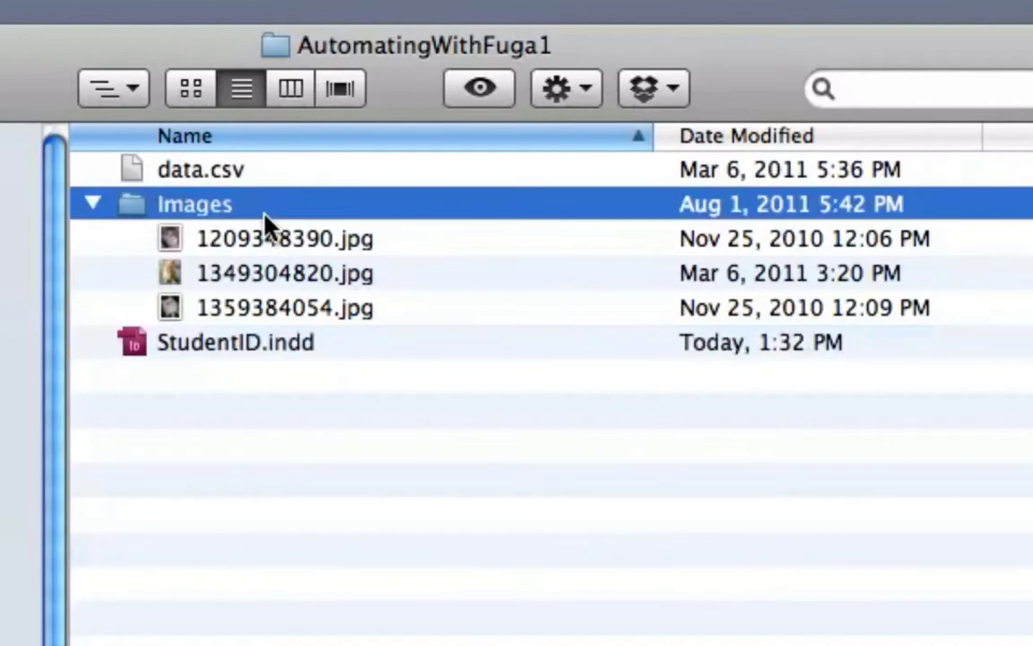
click(269, 183)
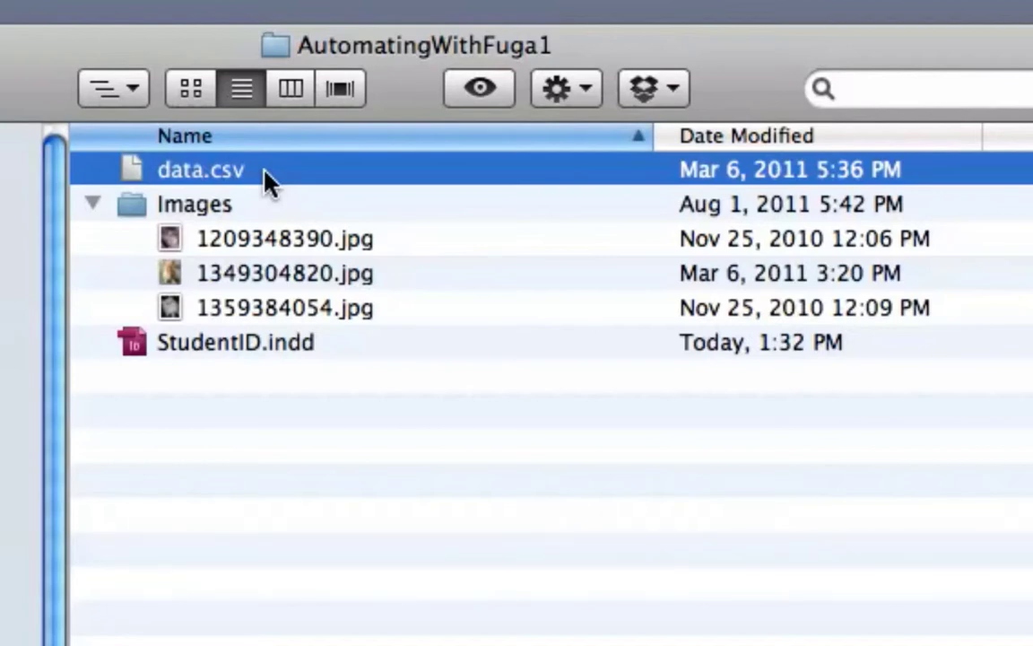
double_click(266, 179)
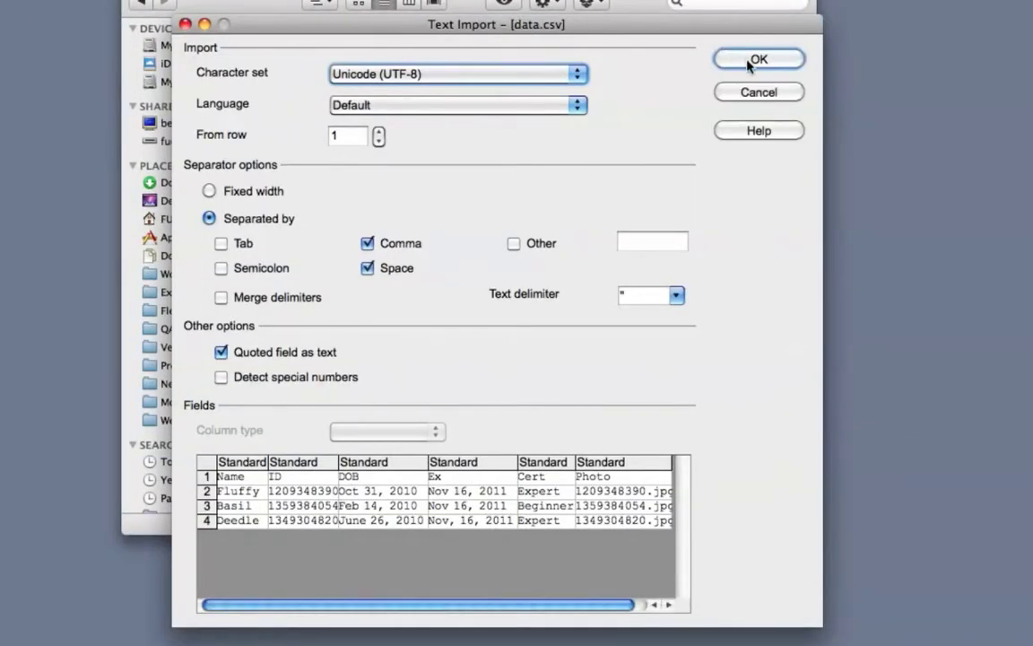
click(755, 58)
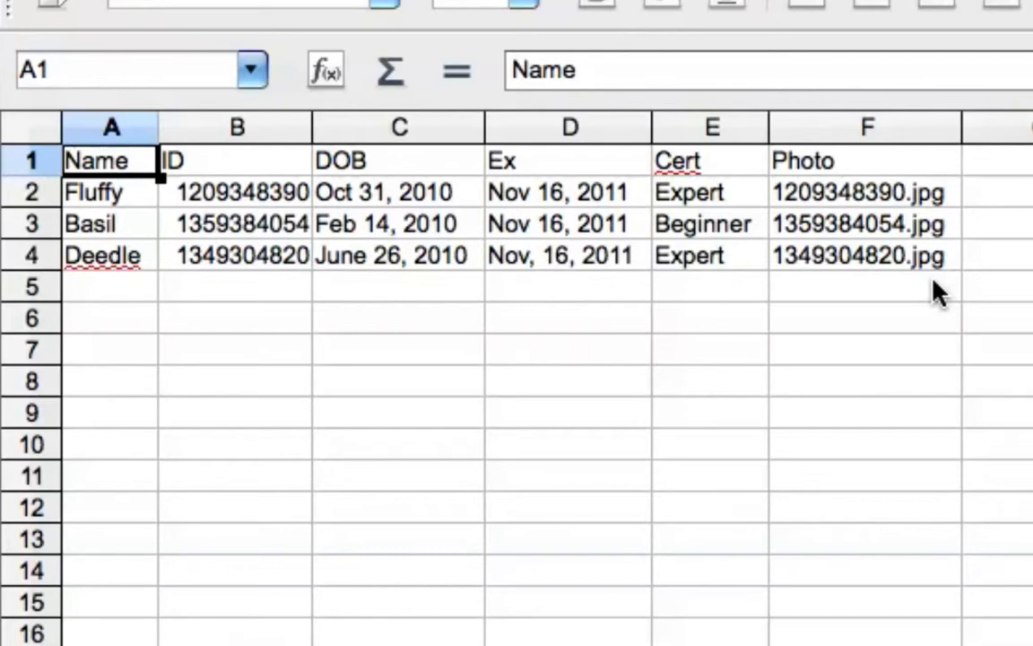
Examine the student records and the Name, ID, DOB, Ex, Cert and Photo column headings in the data.csv spreadsheet.
click(109, 195)
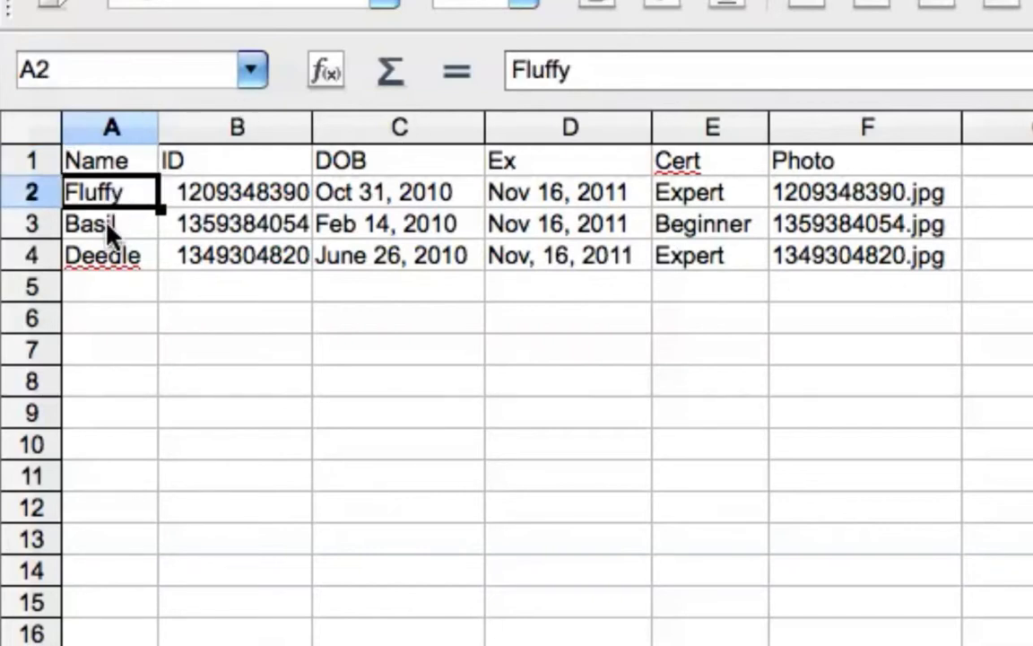
click(107, 228)
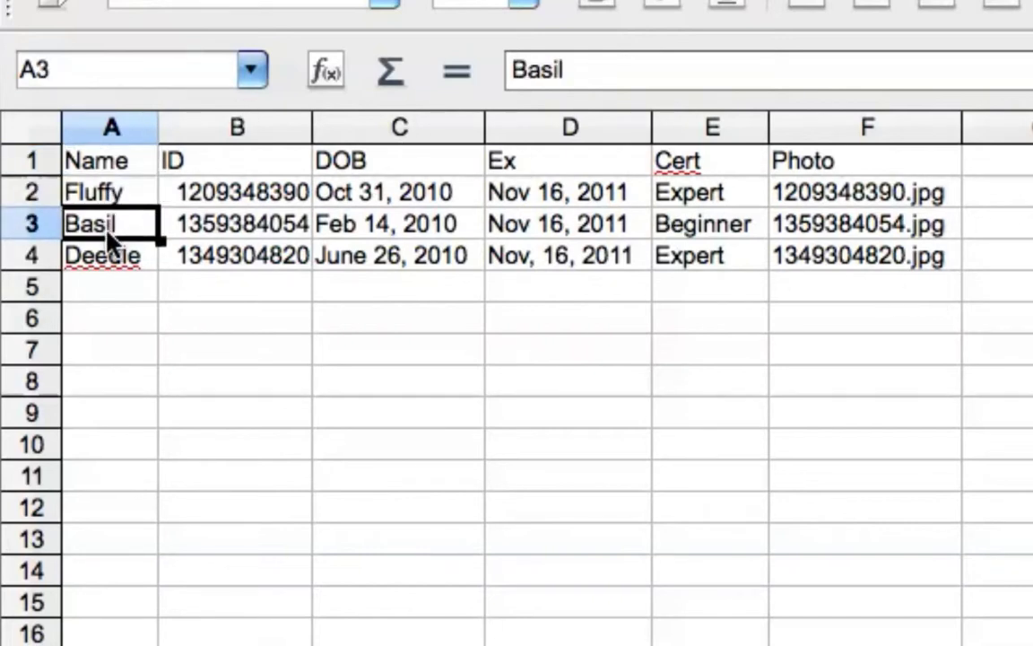
click(109, 165)
click(244, 157)
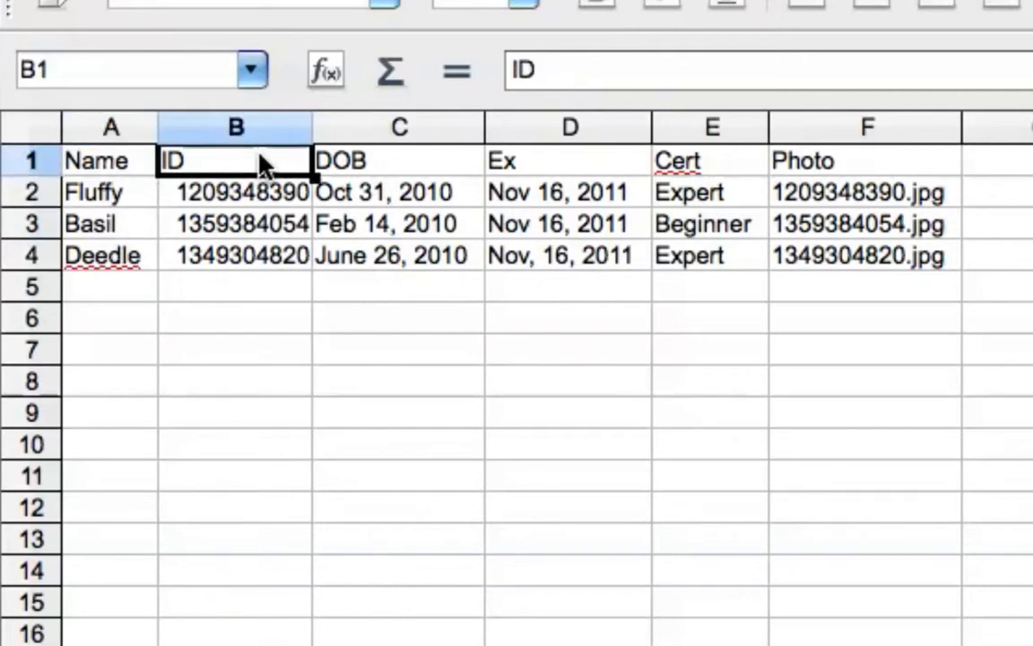
click(372, 164)
click(594, 167)
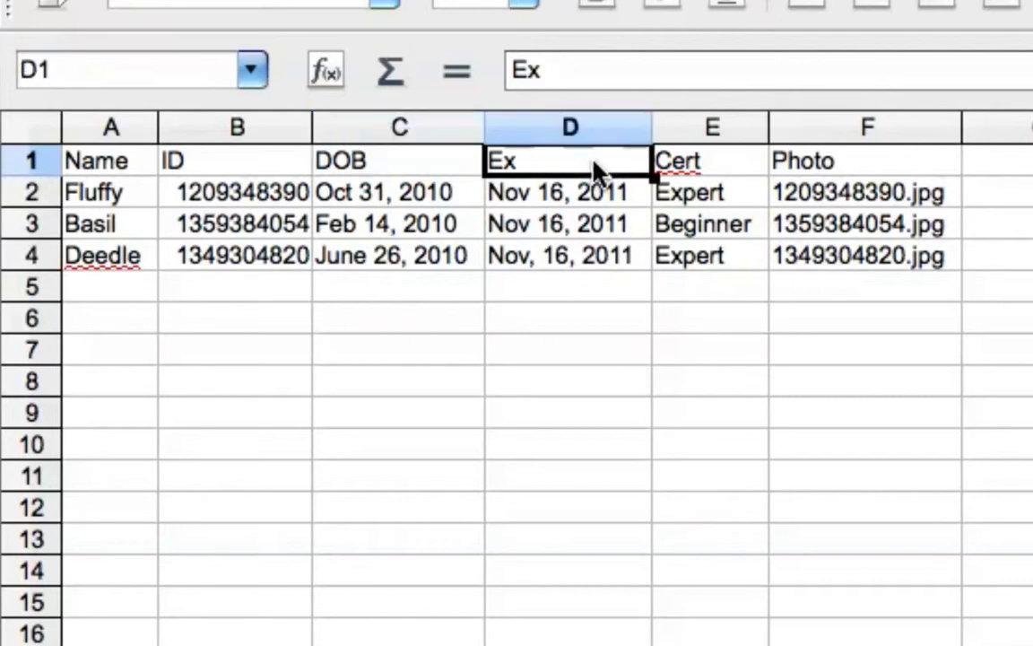
click(731, 165)
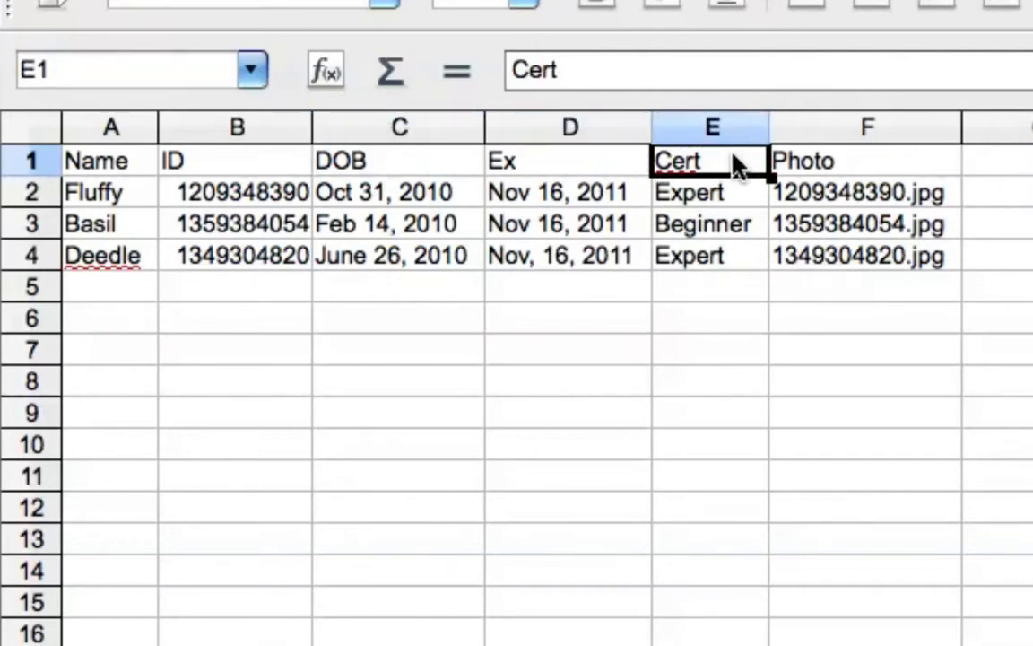
click(897, 166)
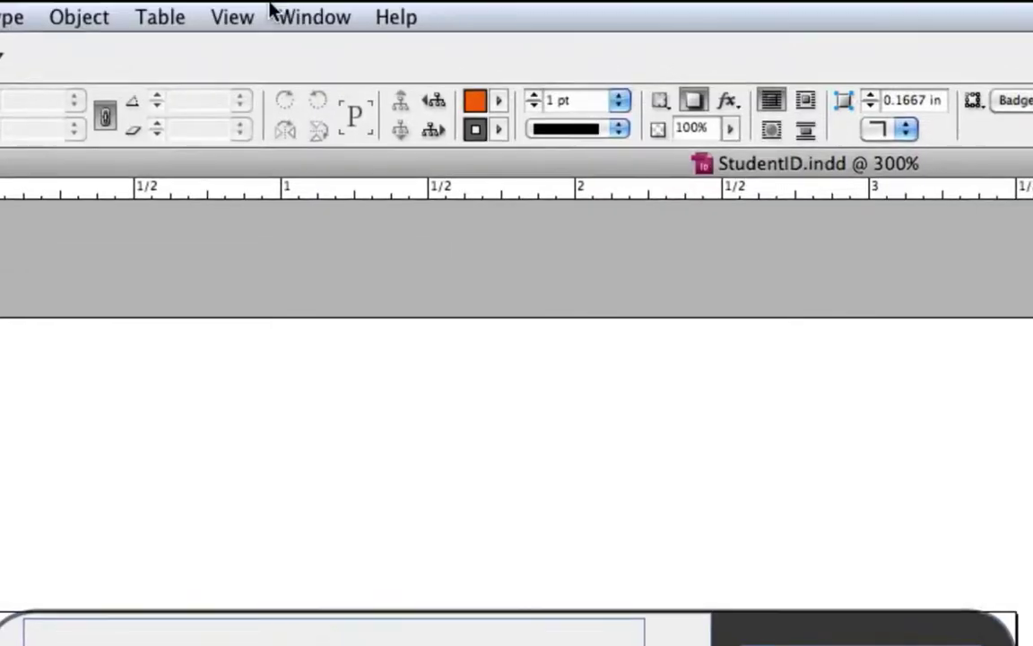
In InDesign, check the structure display options for tag markers and tagged frames, and bring up the Tags palette.
click(254, 17)
mouse_move(402, 551)
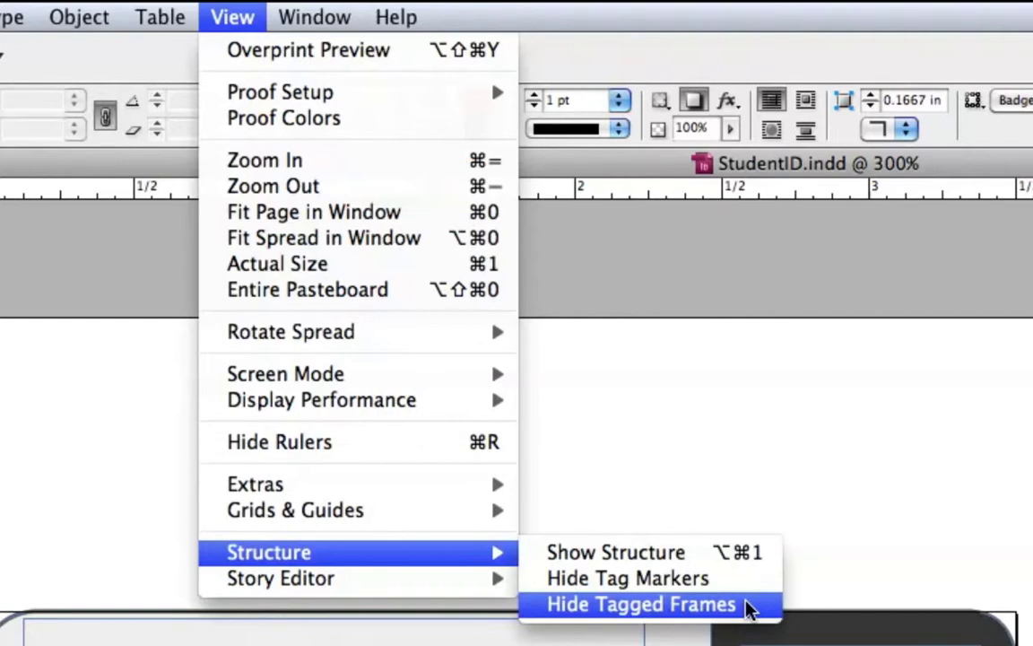
mouse_move(296, 14)
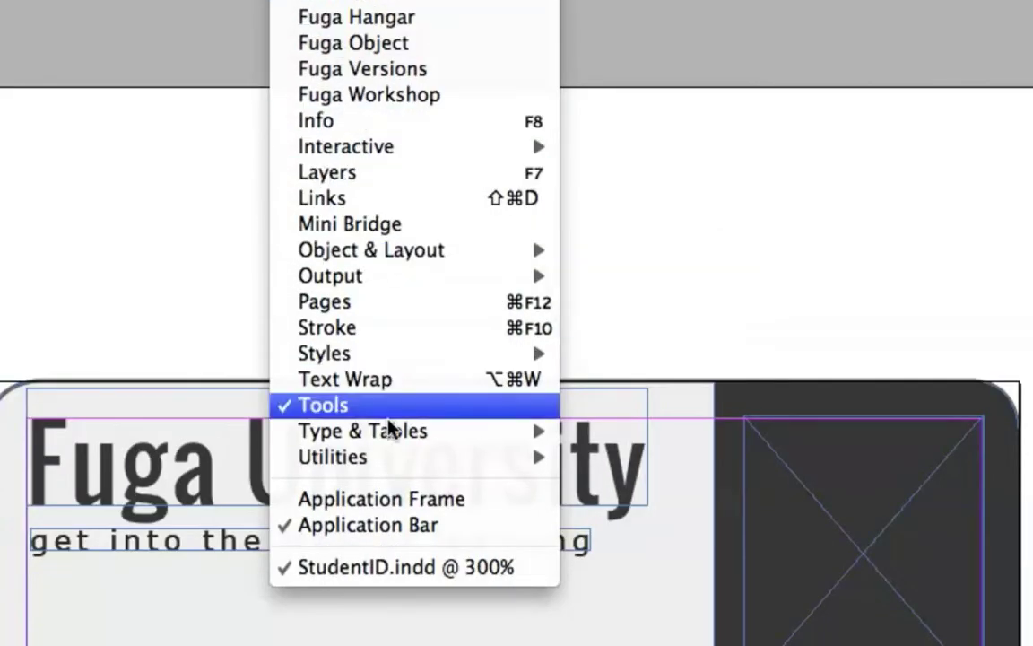
mouse_move(394, 458)
click(669, 560)
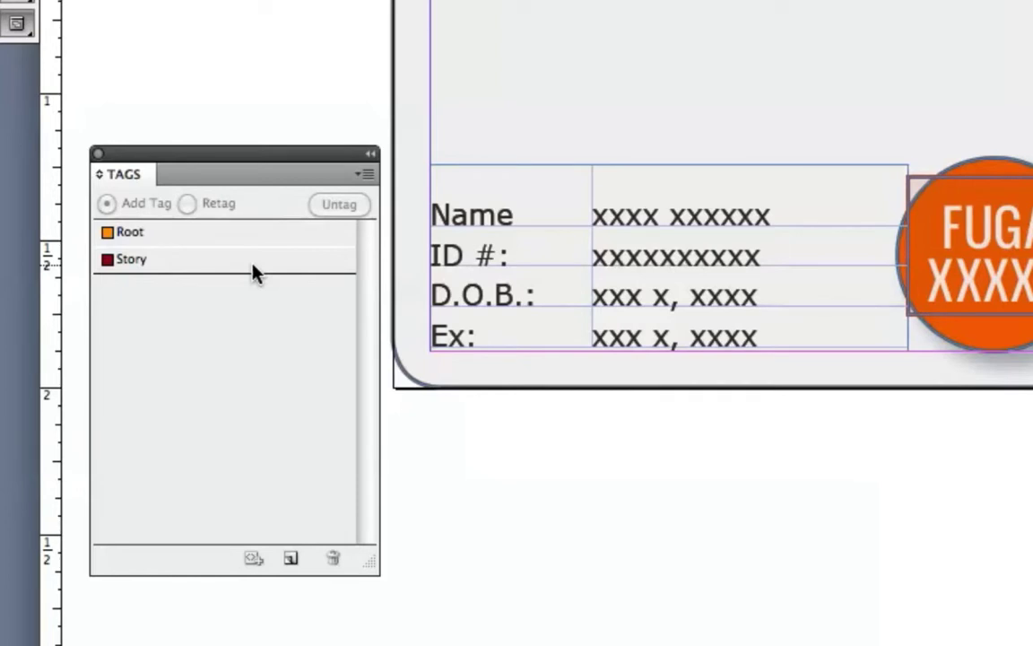
Create XML tags called Name, ID and DOB to match the data file's column headings.
click(291, 558)
text(Name)
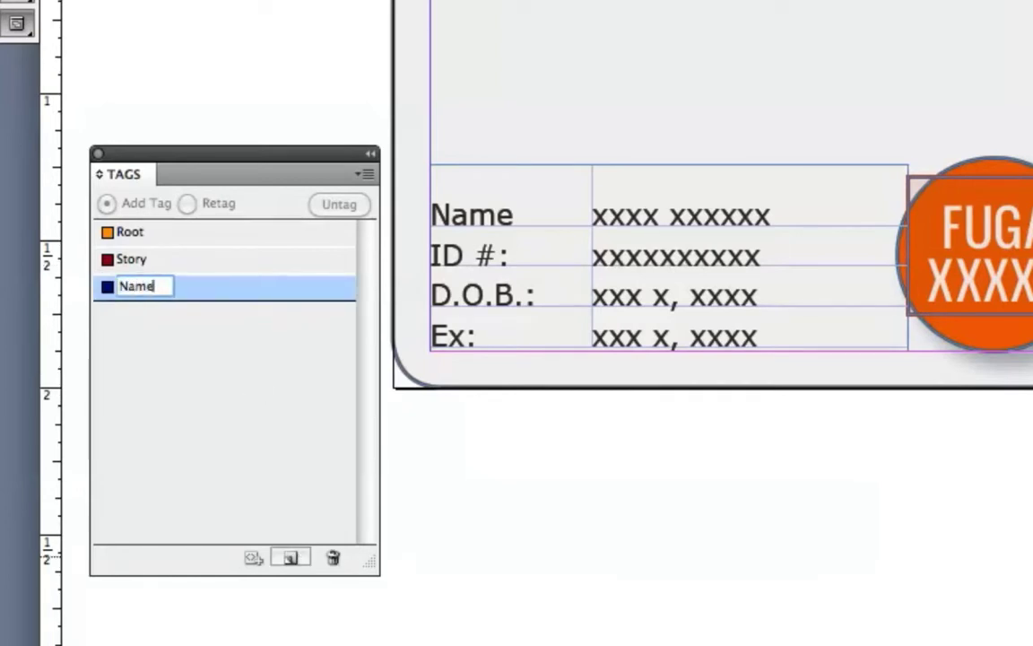
key(Return)
click(294, 558)
text(ID)
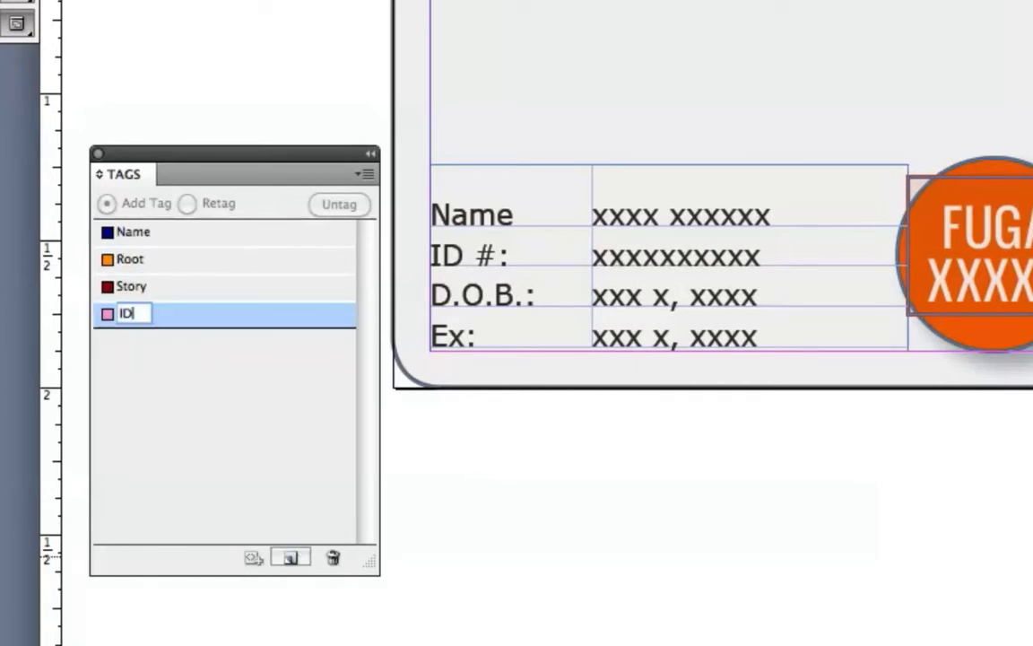
click(294, 557)
text(DOB)
Add three more XML tags called Ex, Cert and Photo for the remaining data columns.
click(296, 560)
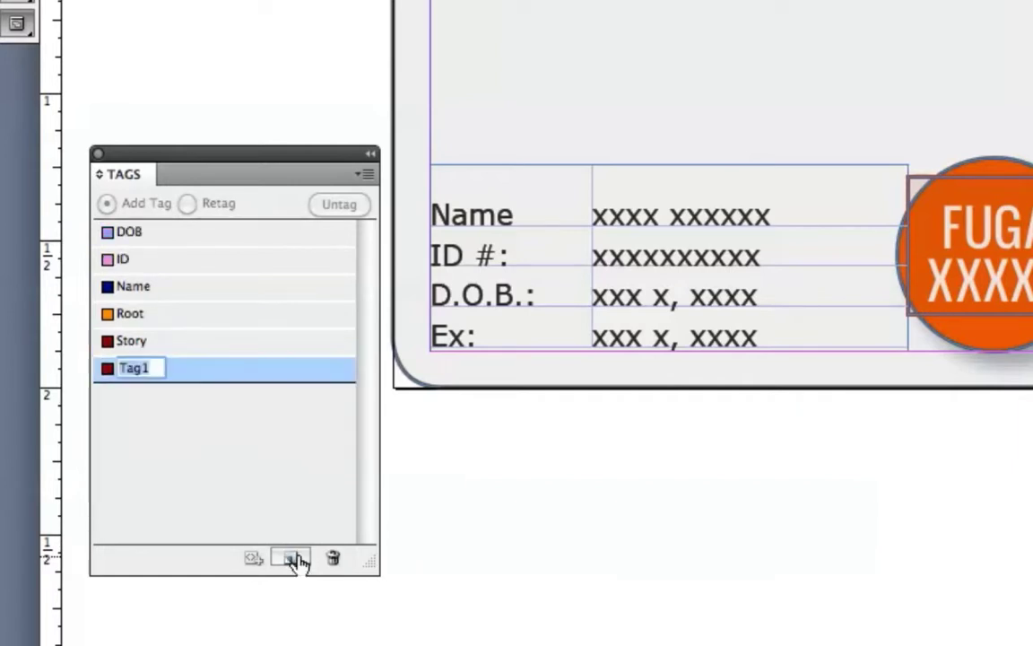
text(Ex)
click(295, 558)
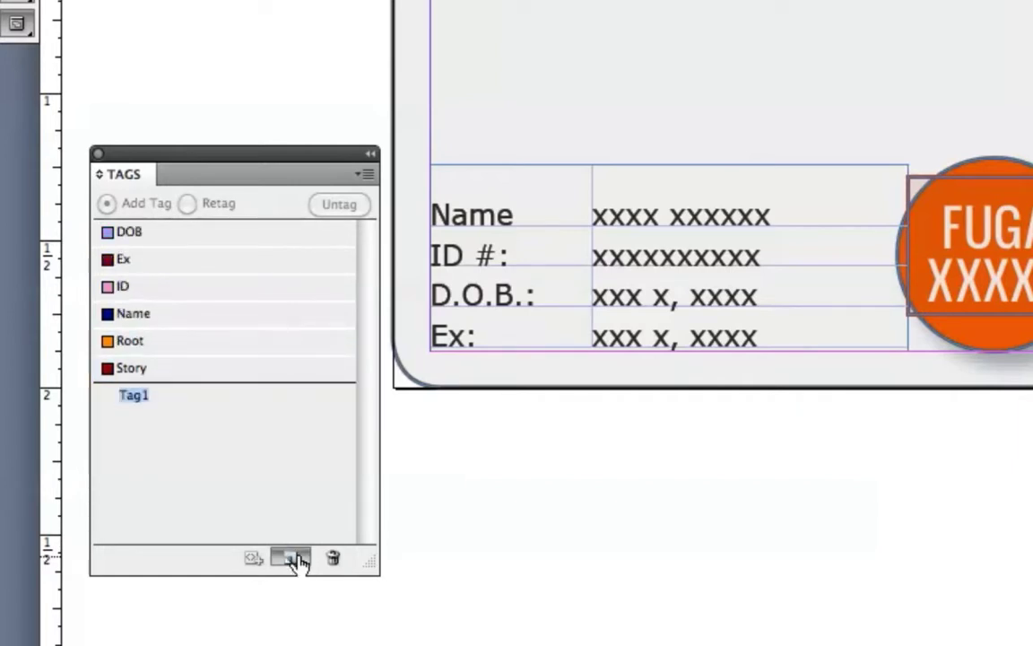
text(Cert)
click(294, 558)
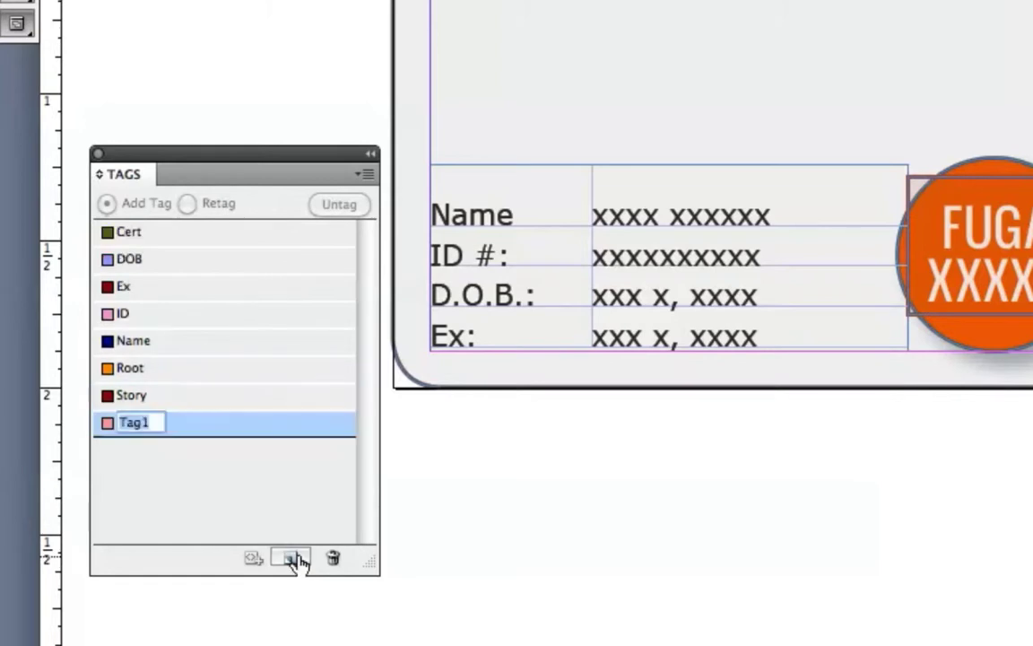
text(Photo)
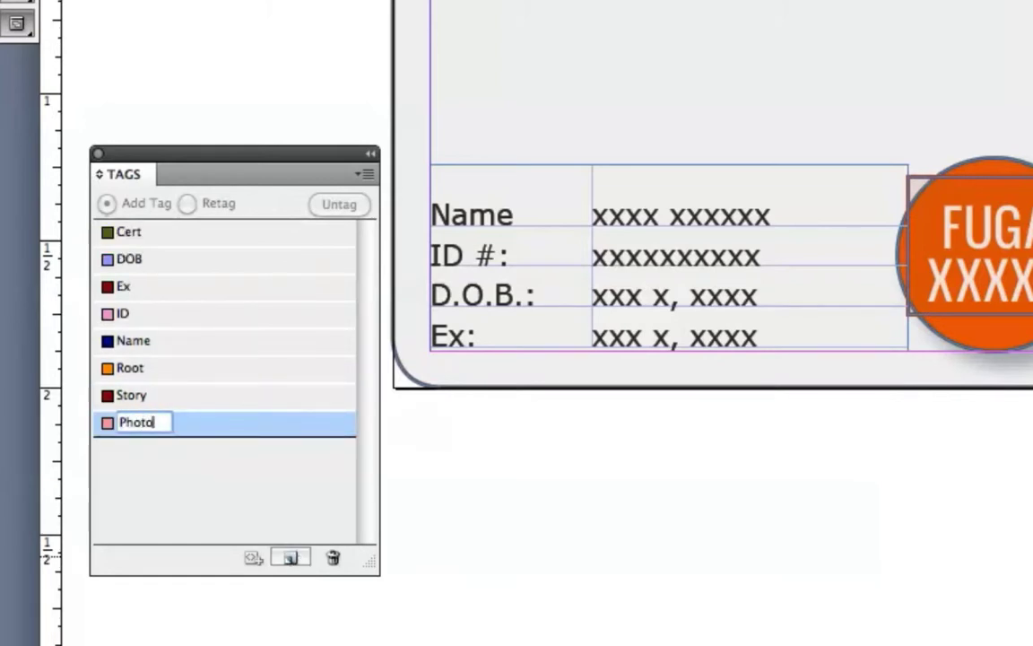
click(267, 509)
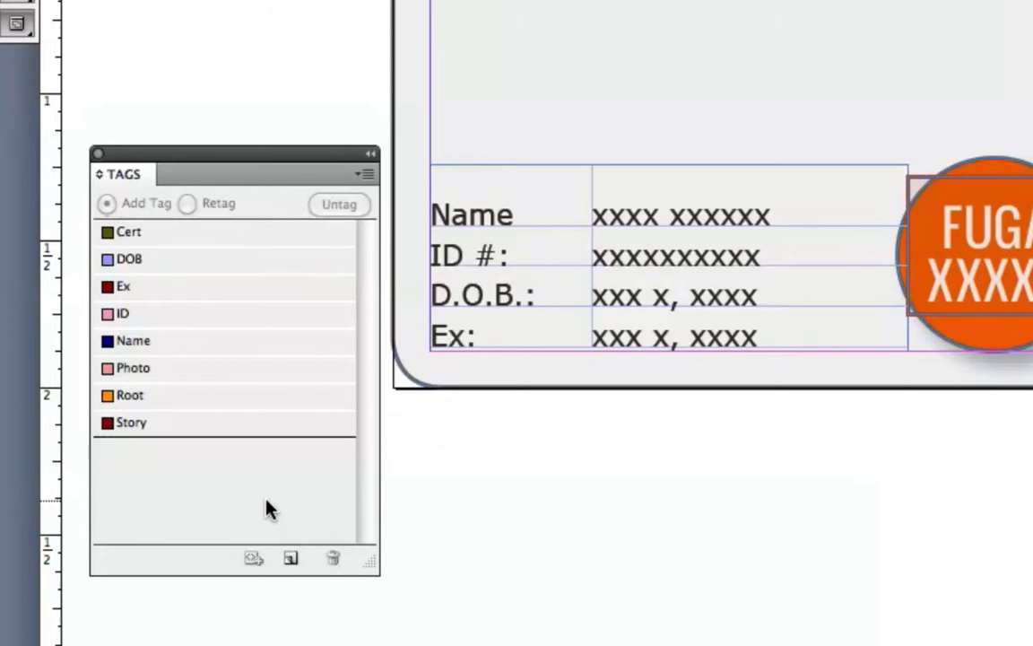
Apply the Name, ID and DOB tags to the matching placeholder texts in the ID card's table.
triple_click(680, 213)
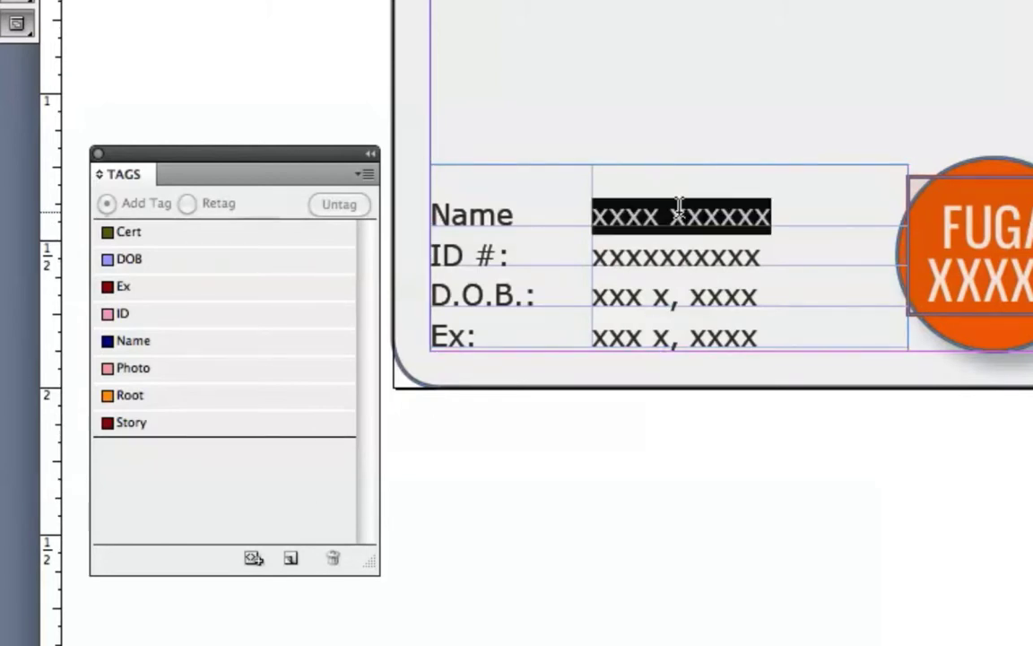
click(195, 344)
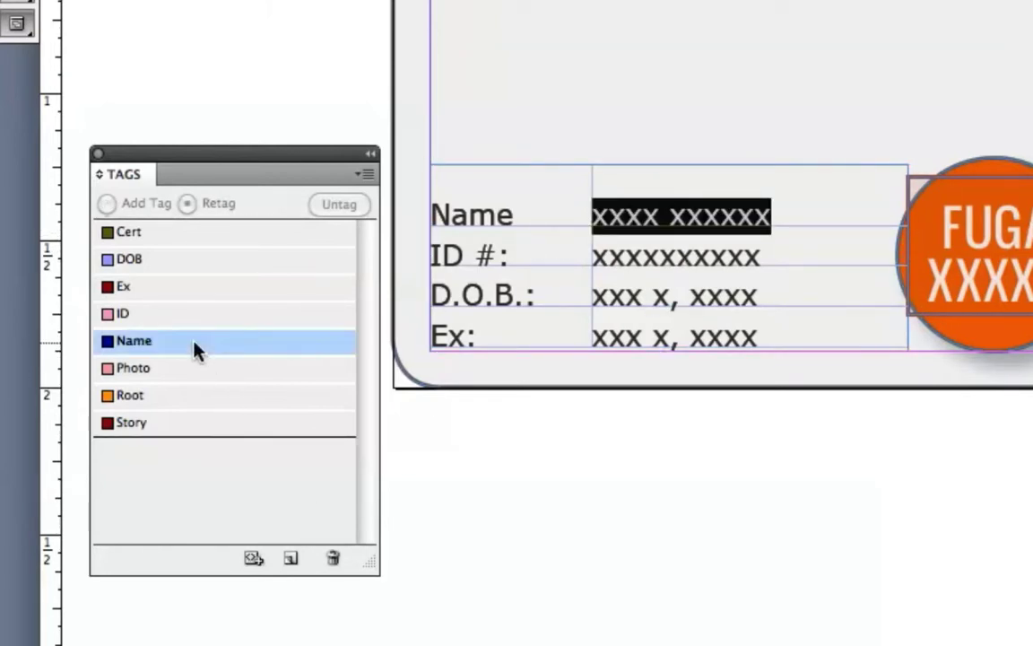
triple_click(677, 258)
click(278, 341)
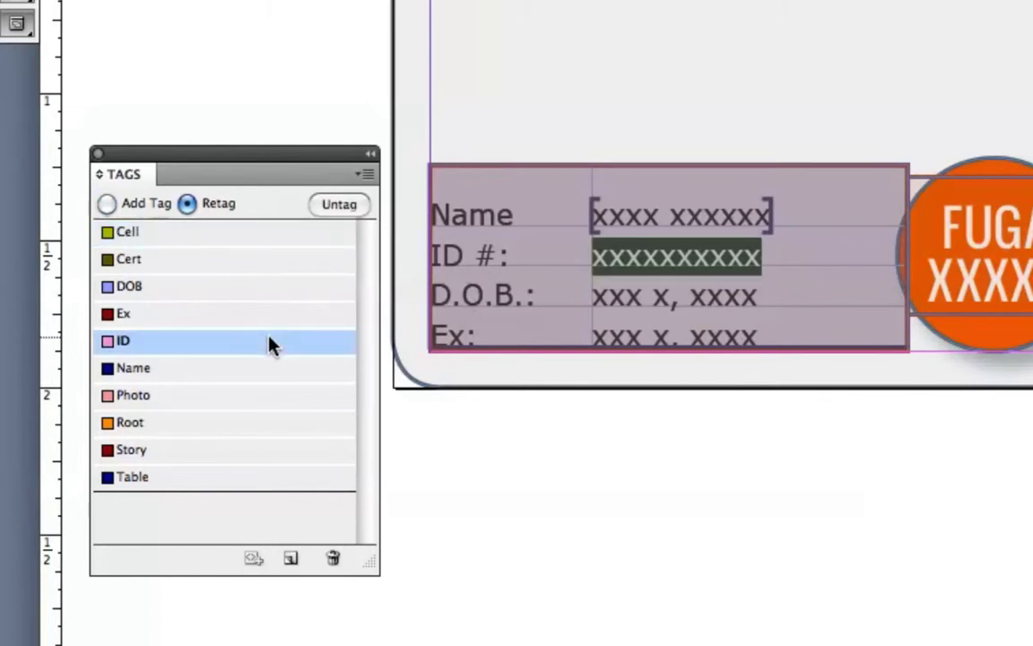
triple_click(654, 306)
triple_click(649, 296)
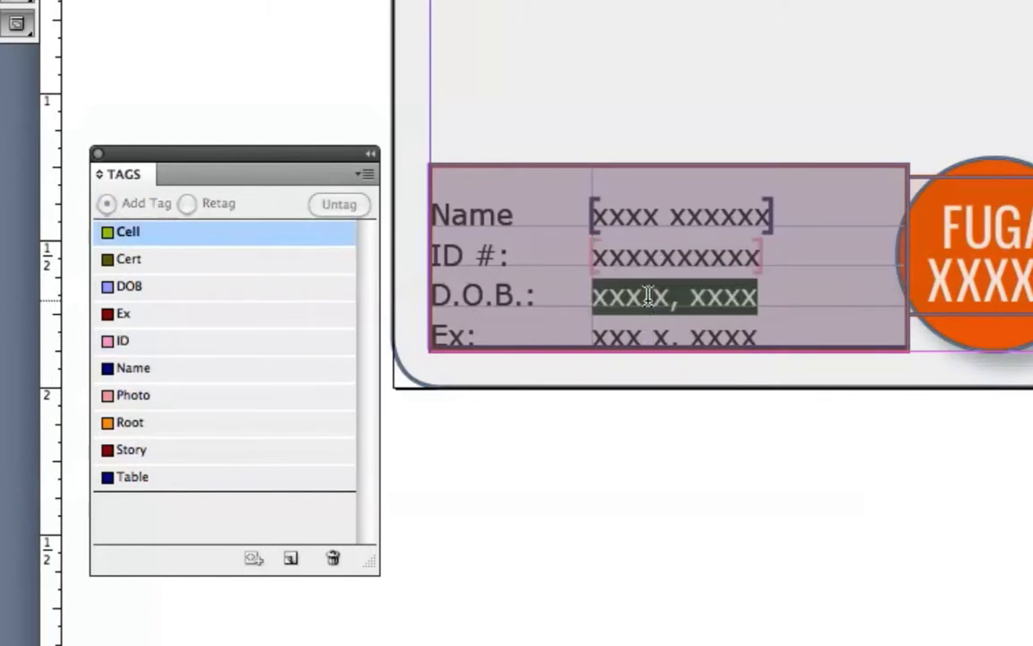
click(239, 289)
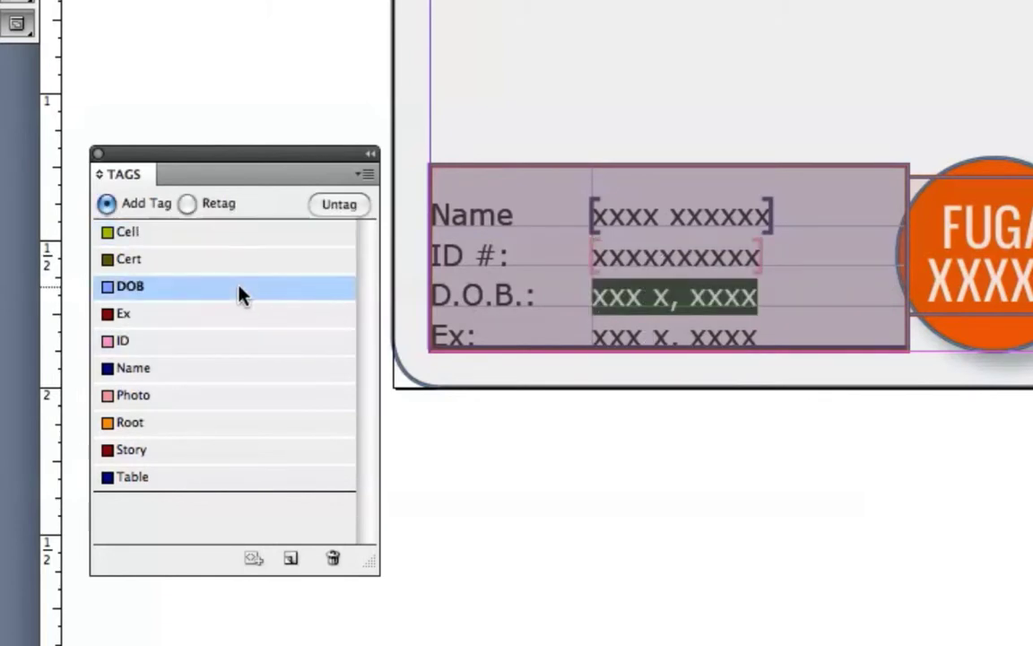
Tag the Ex row's placeholder text with Ex and the XXXXX text in the orange badge with Cert.
triple_click(616, 329)
click(199, 313)
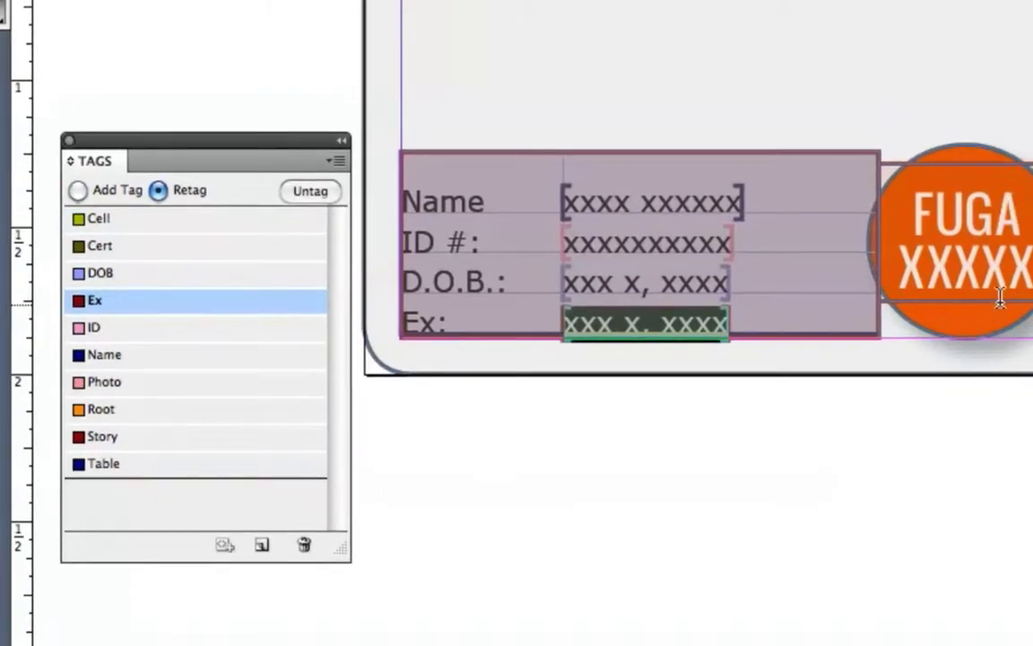
double_click(1021, 285)
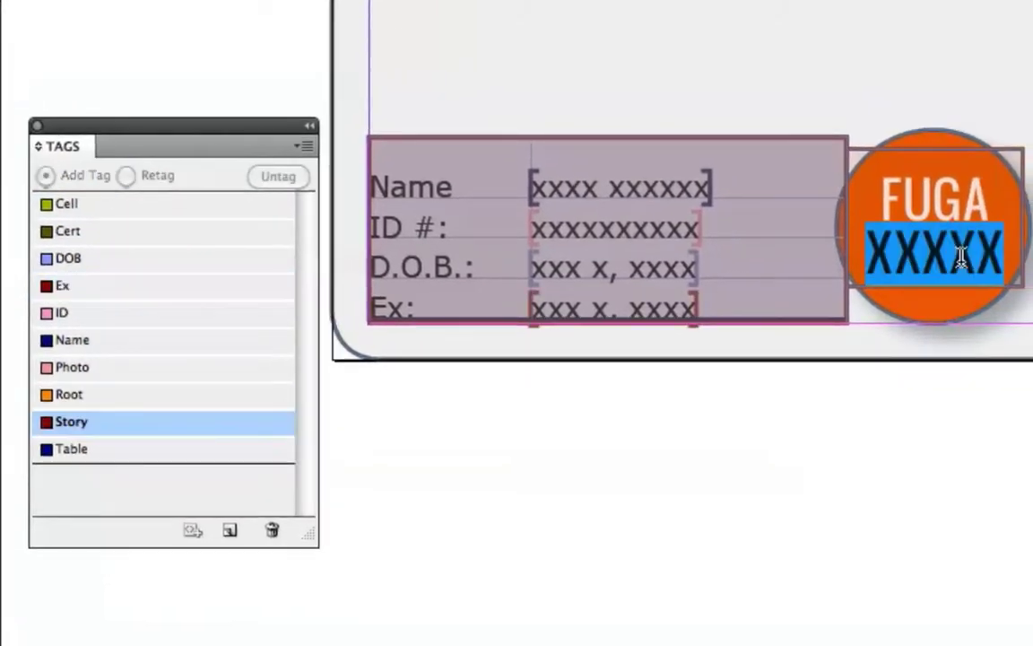
click(90, 230)
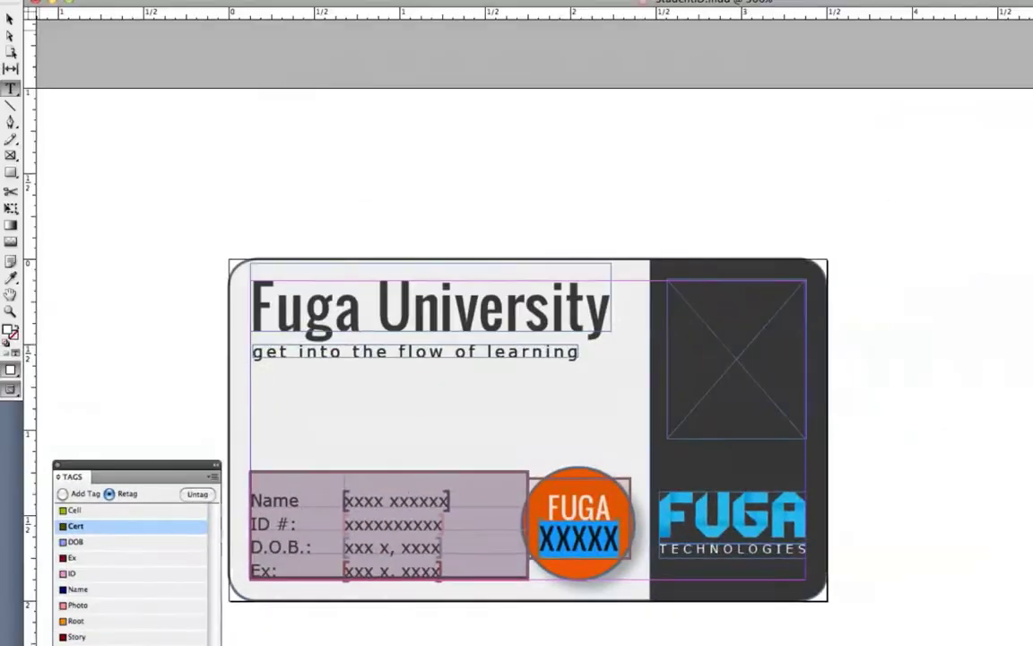
Tag the empty picture frame with Photo, and check which tags the Name row's placeholder and label carry.
key(Escape)
click(664, 308)
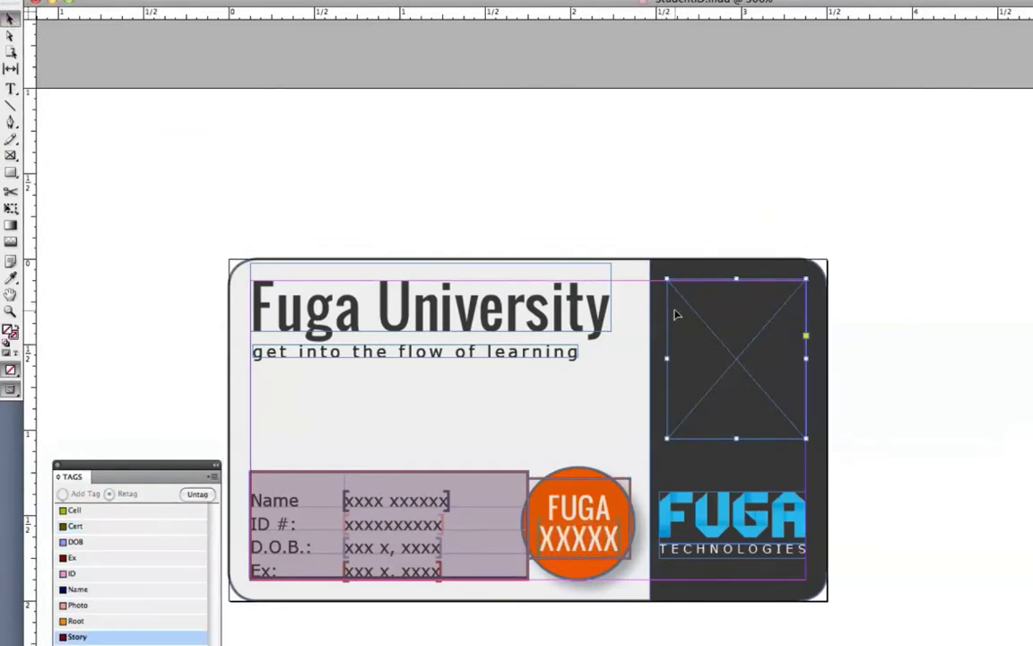
click(79, 605)
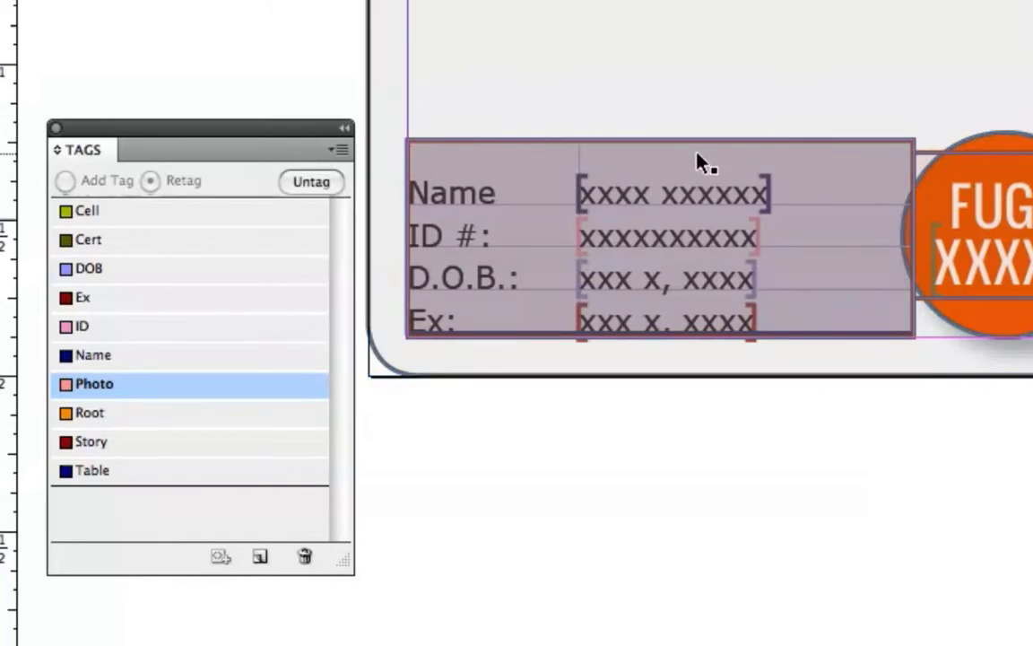
click(680, 188)
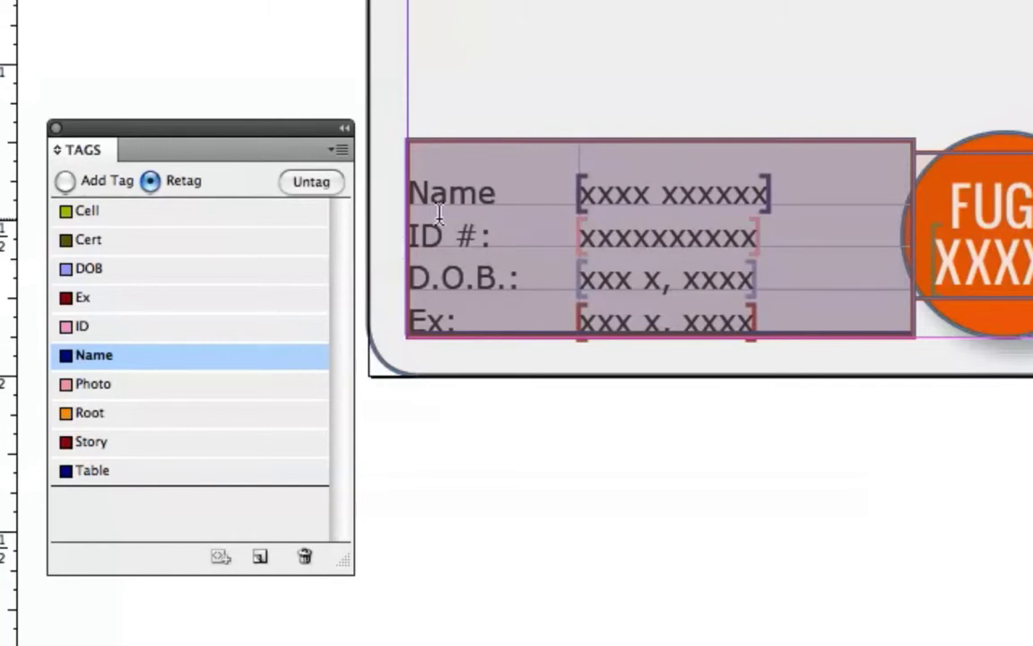
click(489, 188)
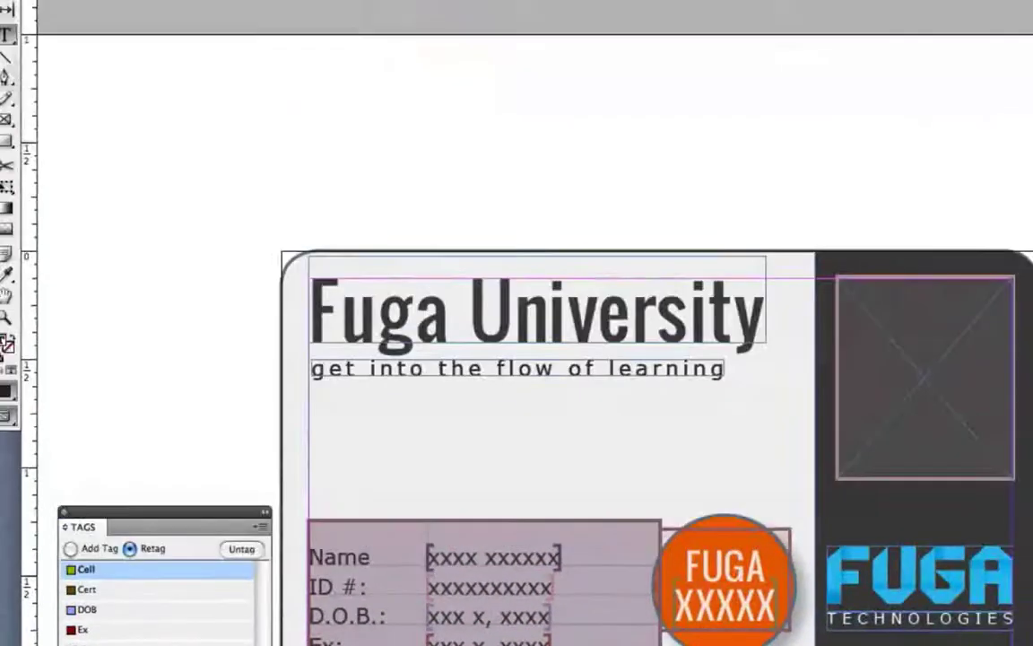
Bring up the Fuga Hangar and the Fuga Workshop beside the card template.
click(475, 9)
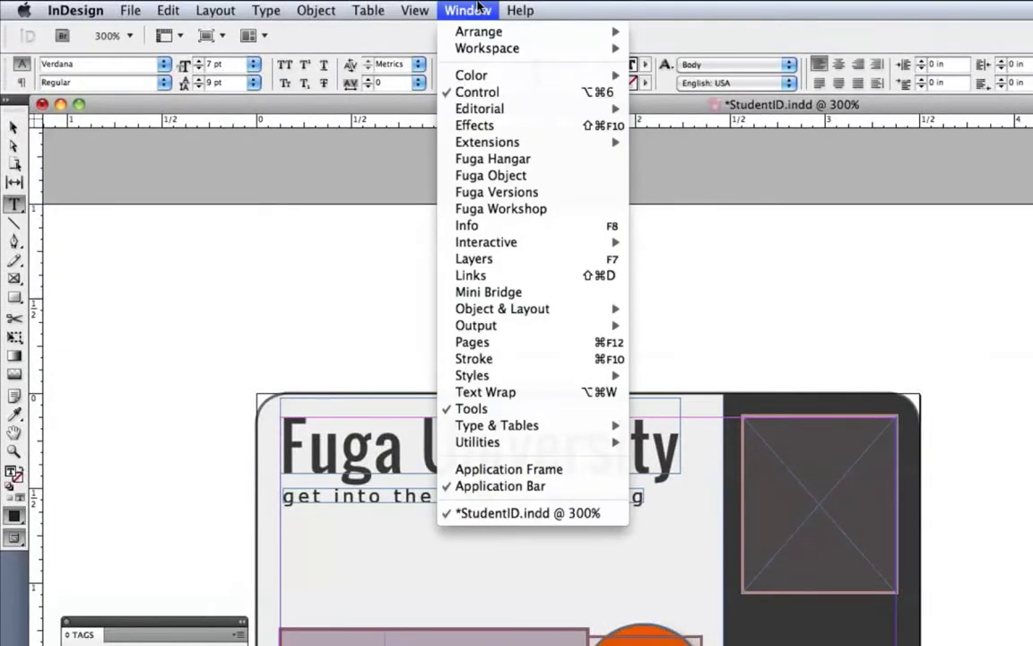
click(492, 159)
click(479, 13)
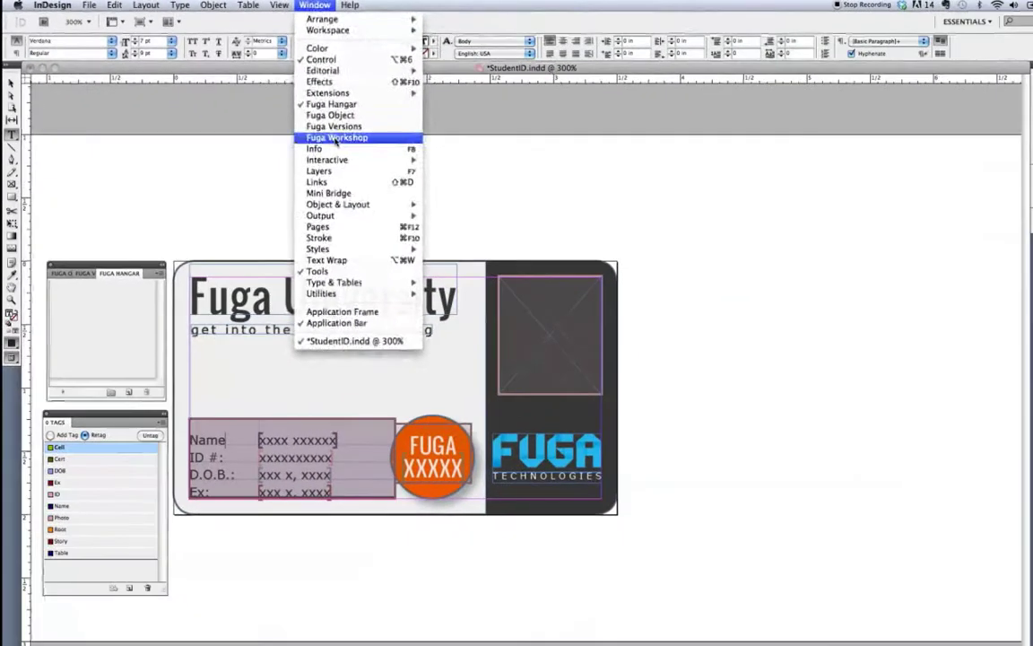
click(501, 208)
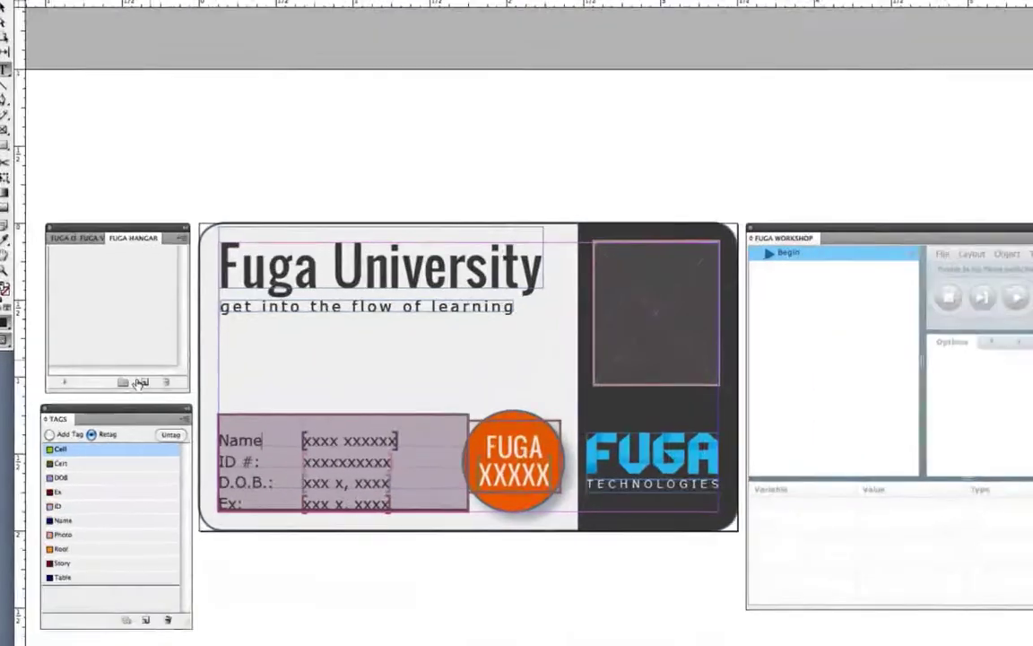
Create a new flow in the Fuga Hangar and name it Data Build.
click(141, 383)
double_click(100, 260)
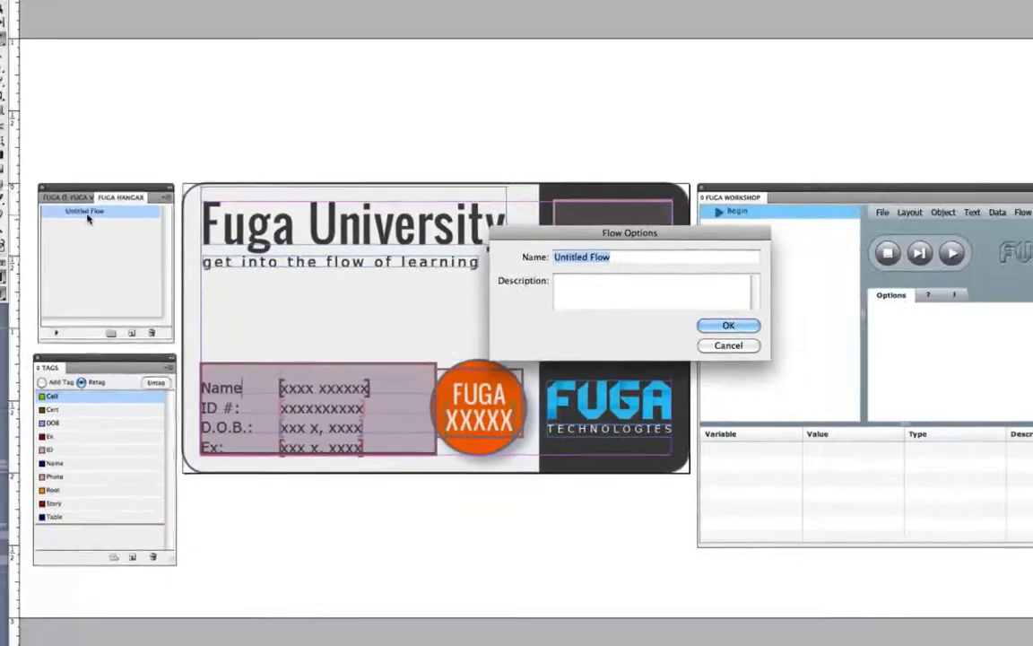
text(Data I)
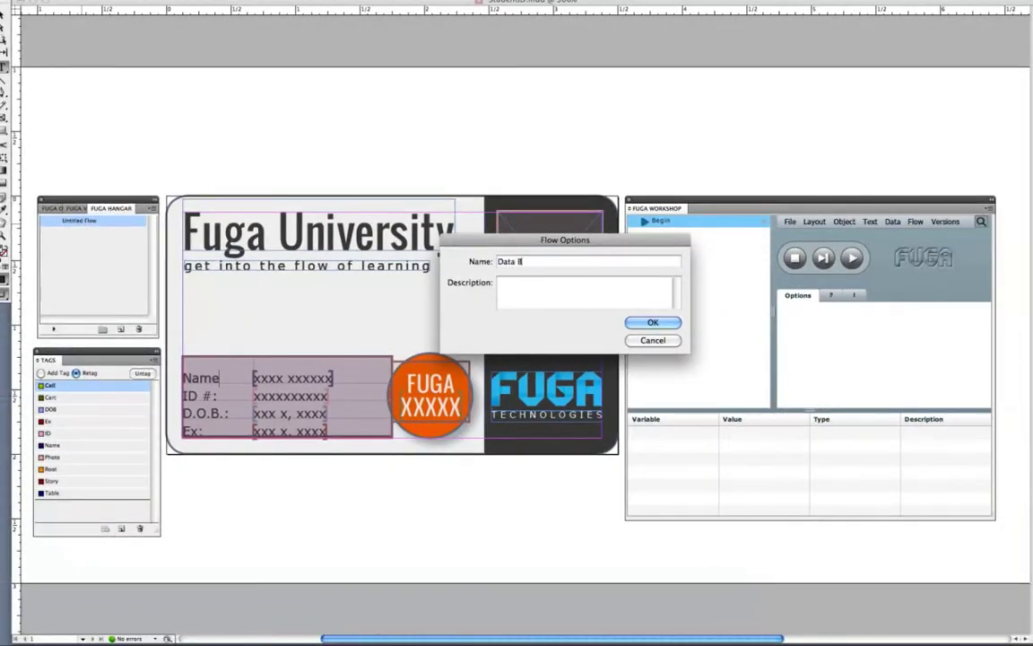
text(uild)
key(Return)
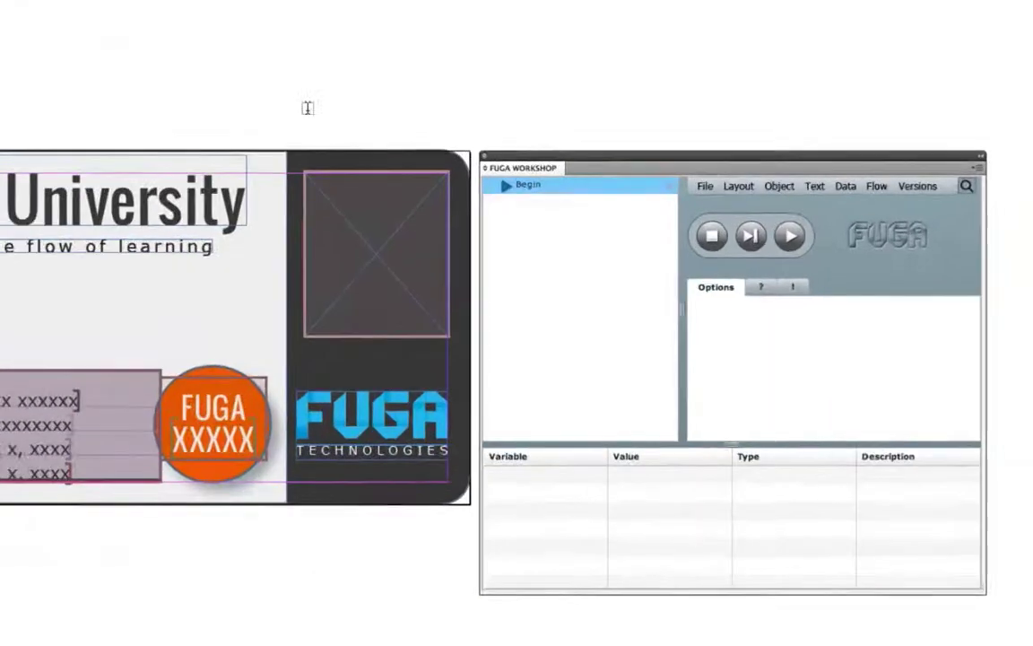
Add an object Select action to the flow with its default criteria and run the flow.
click(777, 187)
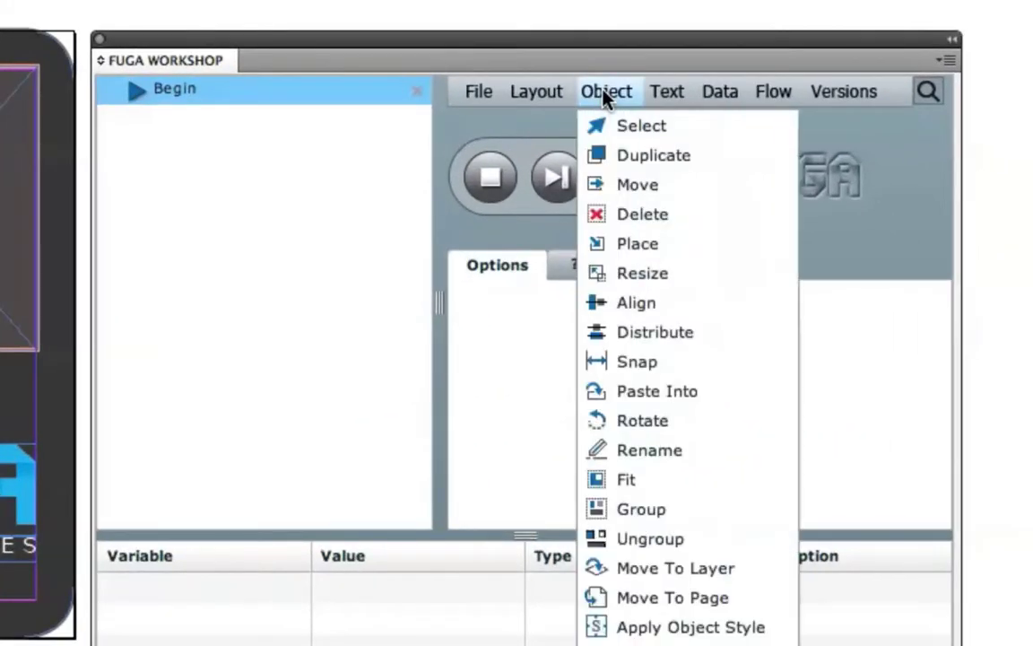
click(606, 126)
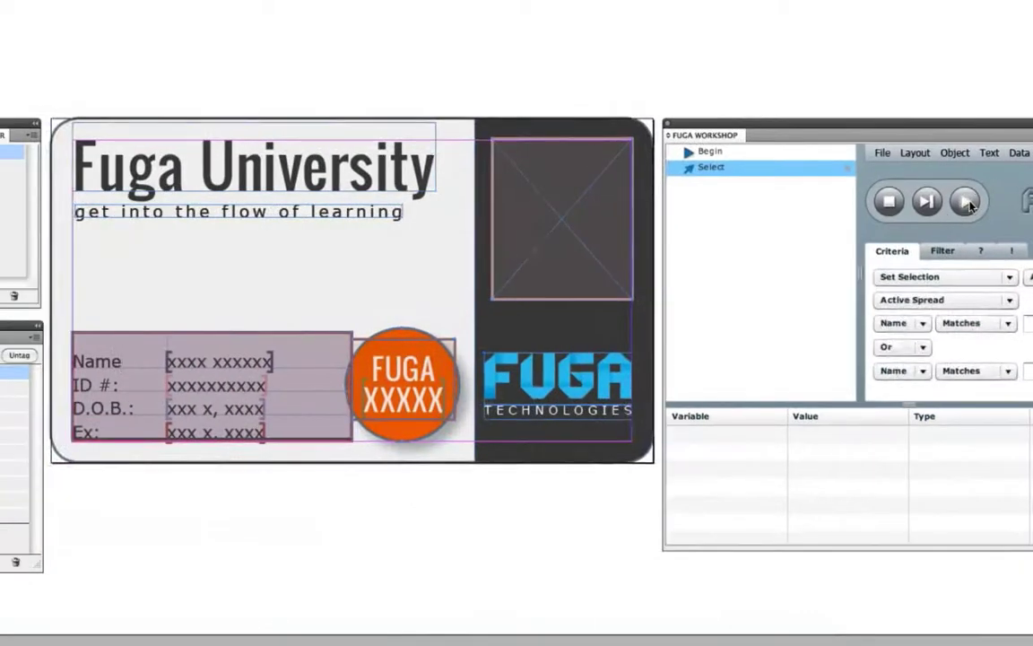
click(625, 177)
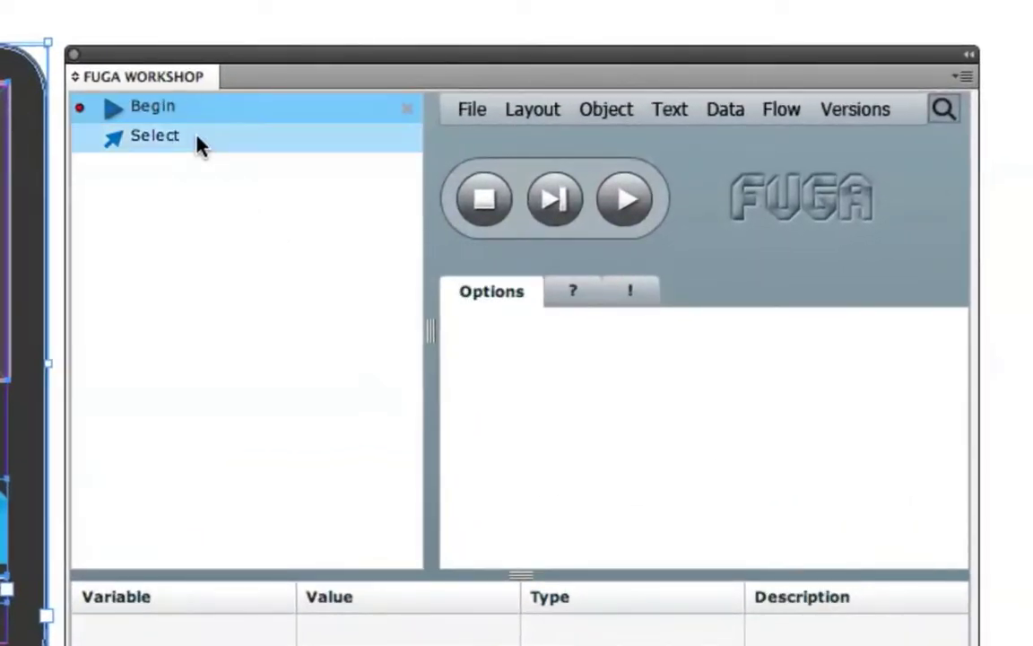
Add a Load Data action after the Select action in the flow.
click(277, 147)
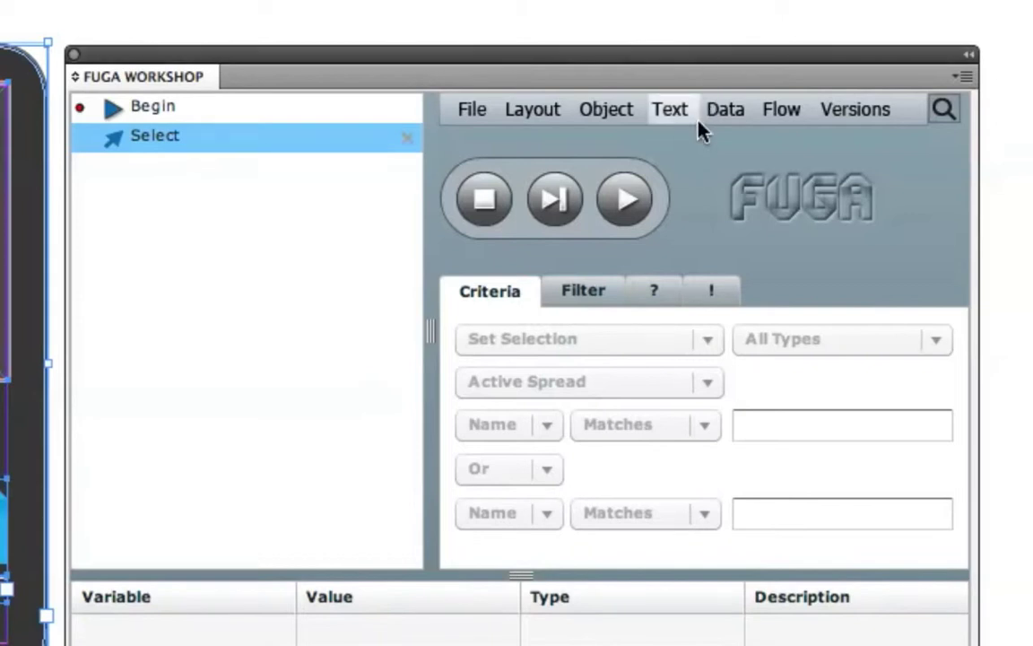
click(721, 116)
click(744, 151)
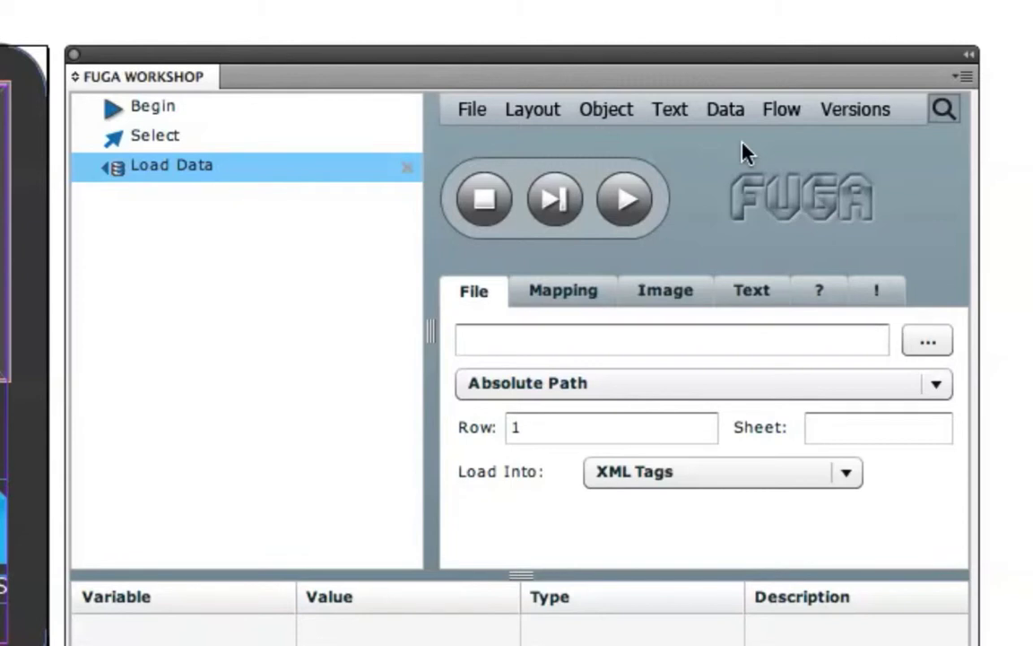
Set Load Data's source file to "data.csv" relative to the current document, keeping row 1 and XML Tags as the load target.
click(638, 350)
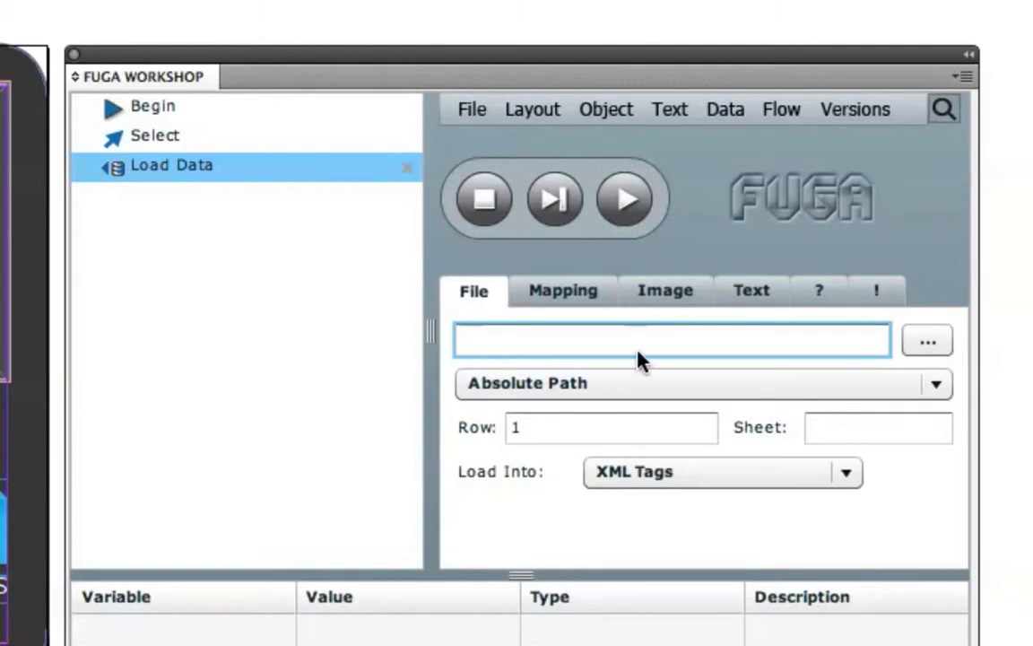
text("data.csv)
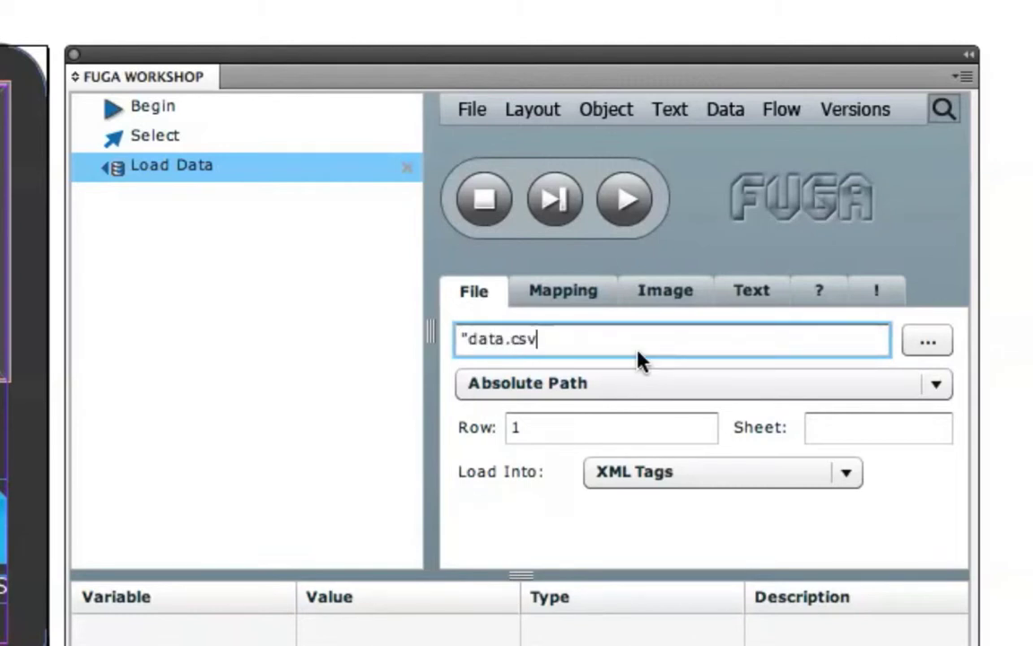
text(")
click(660, 384)
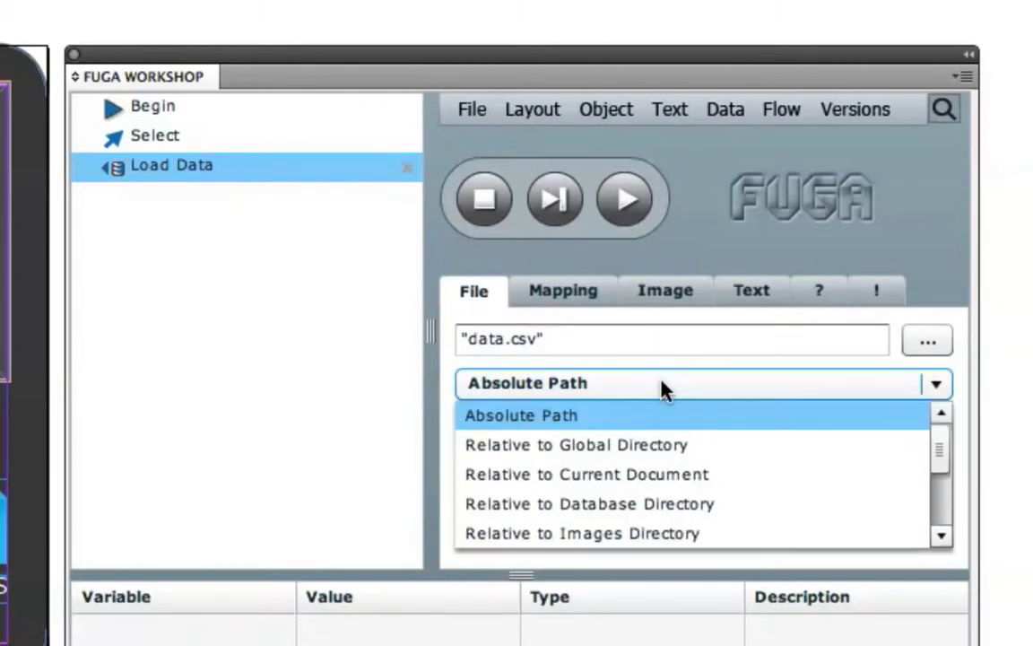
click(663, 475)
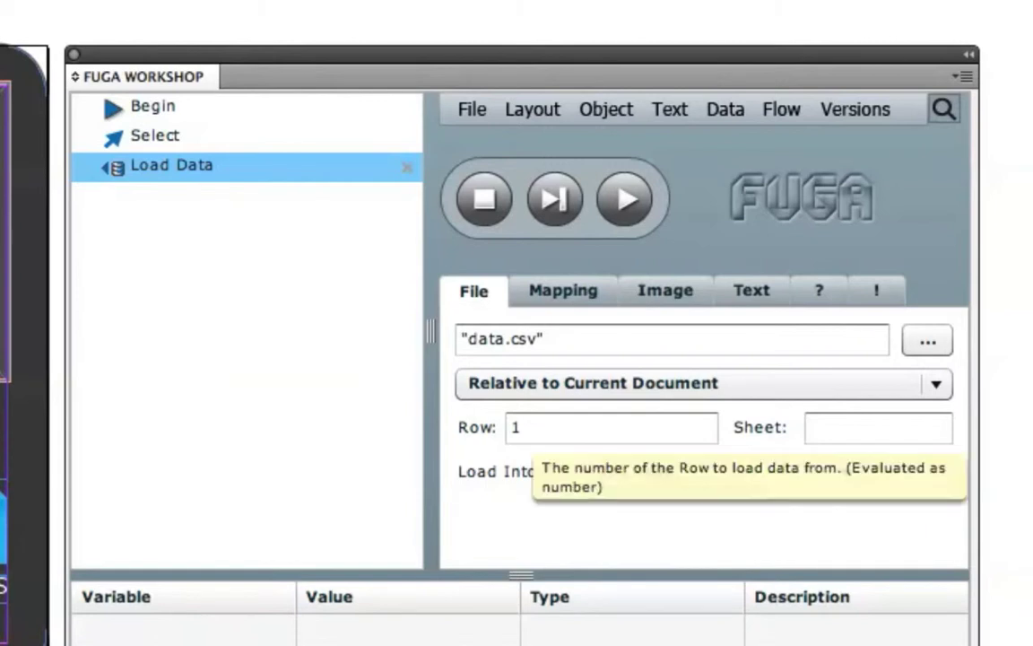
click(610, 431)
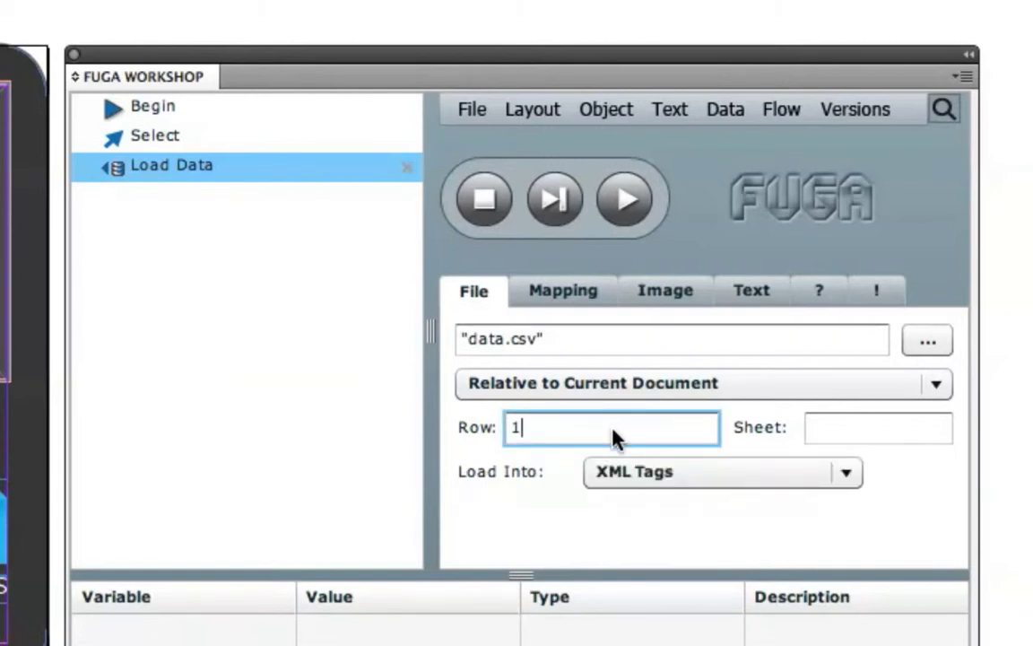
click(746, 485)
click(749, 485)
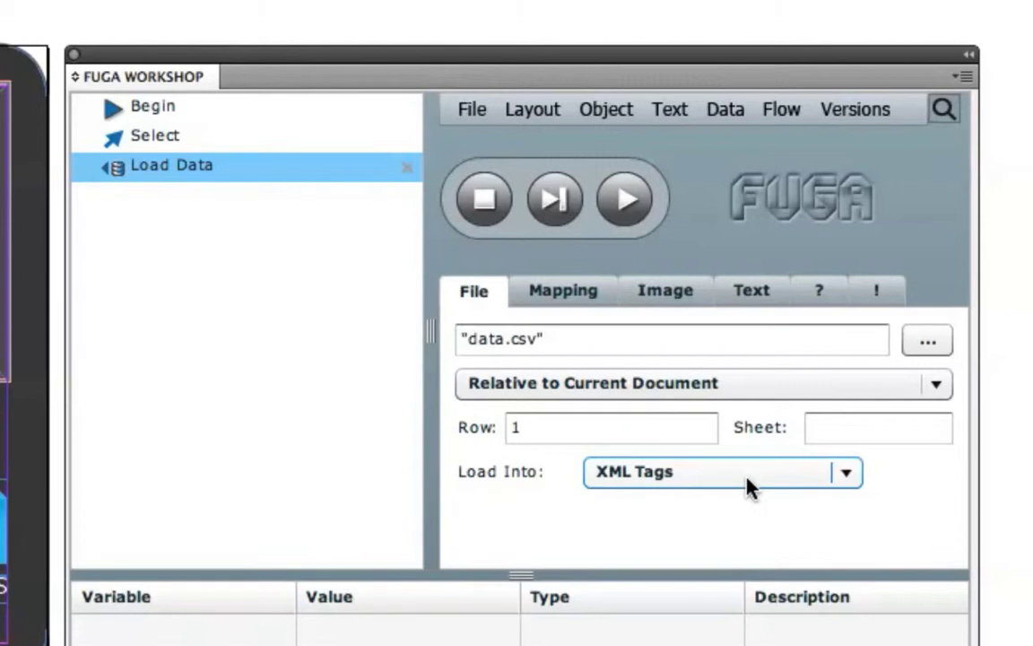
Set Load Data's images to Fit Content Proportionally, relative to the current document with subfolders searched, and run the flow.
click(654, 296)
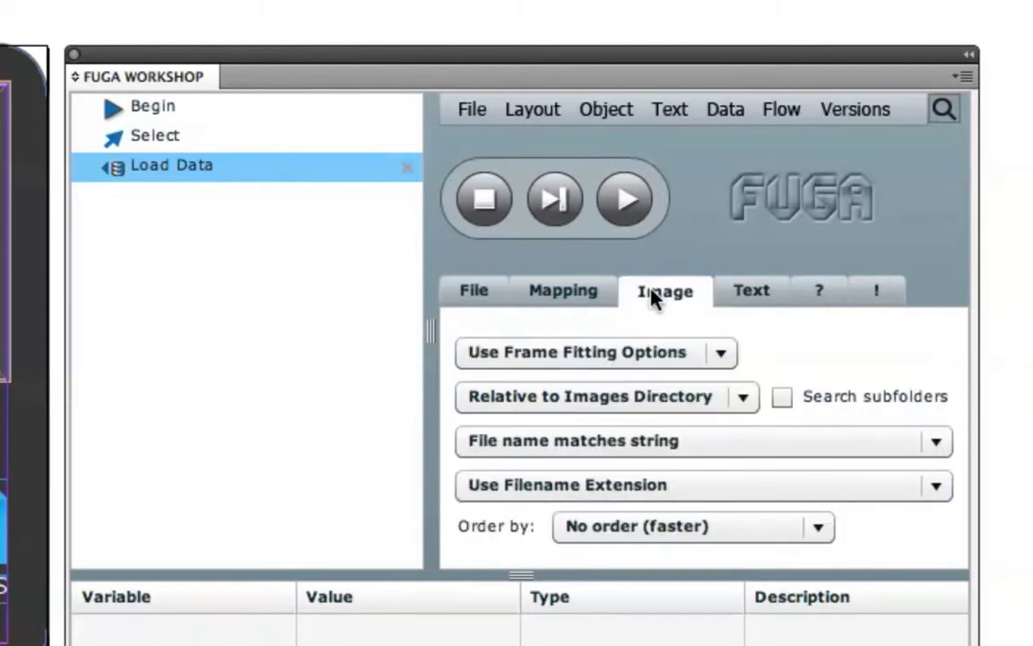
click(682, 355)
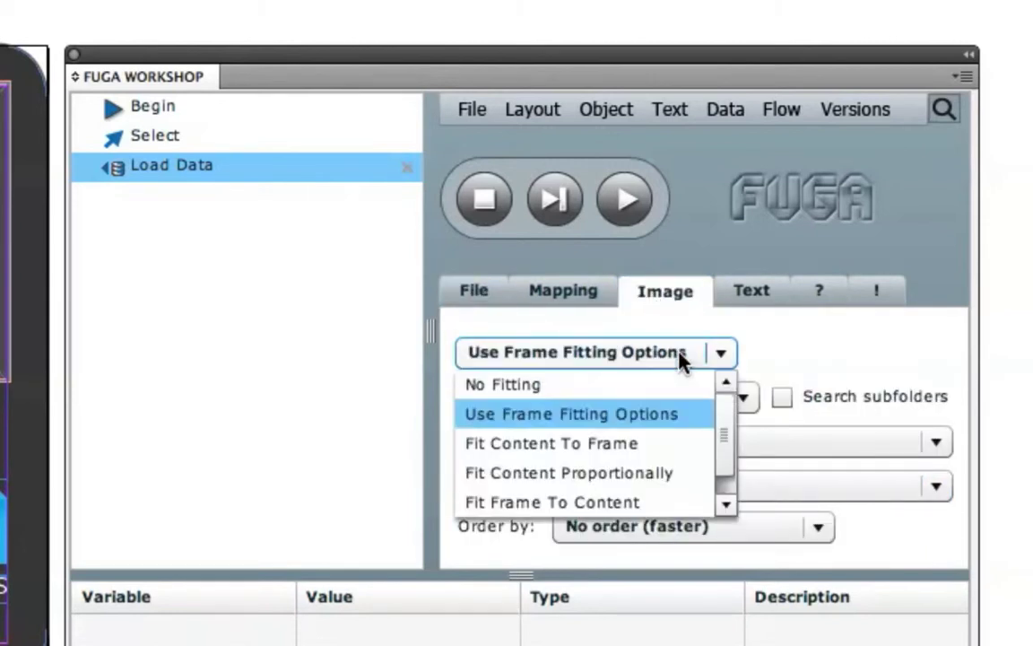
click(653, 473)
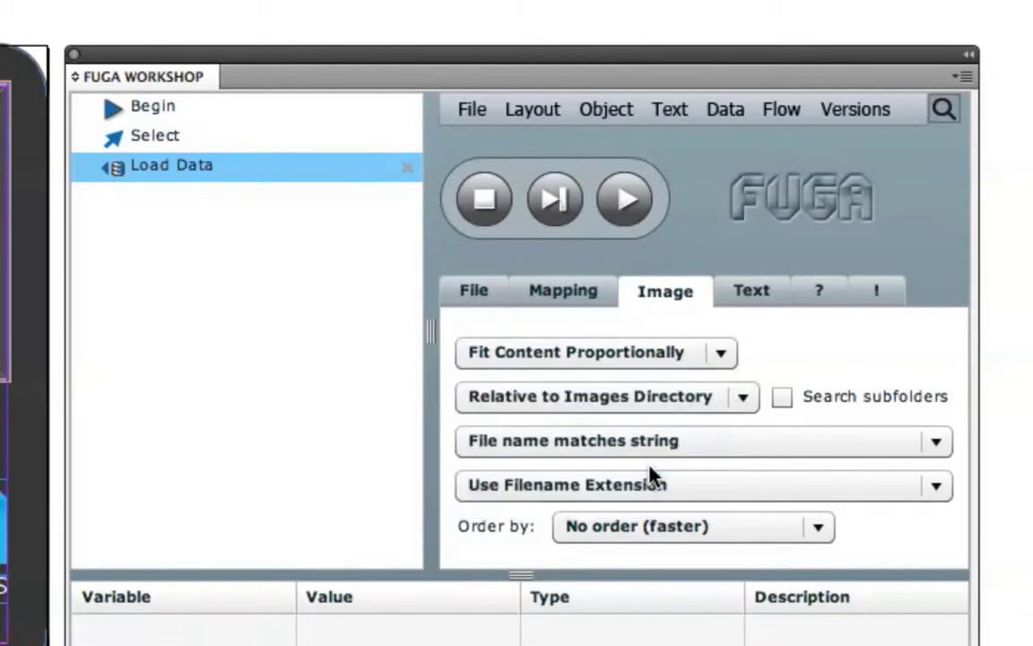
click(676, 405)
scroll(683, 484, up, 2)
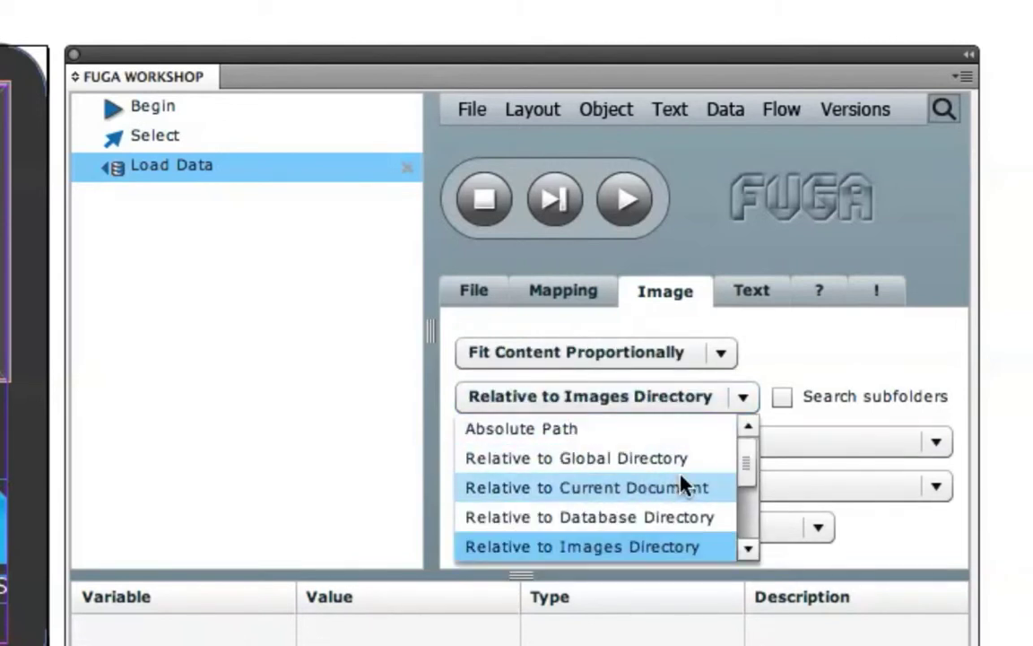
click(684, 490)
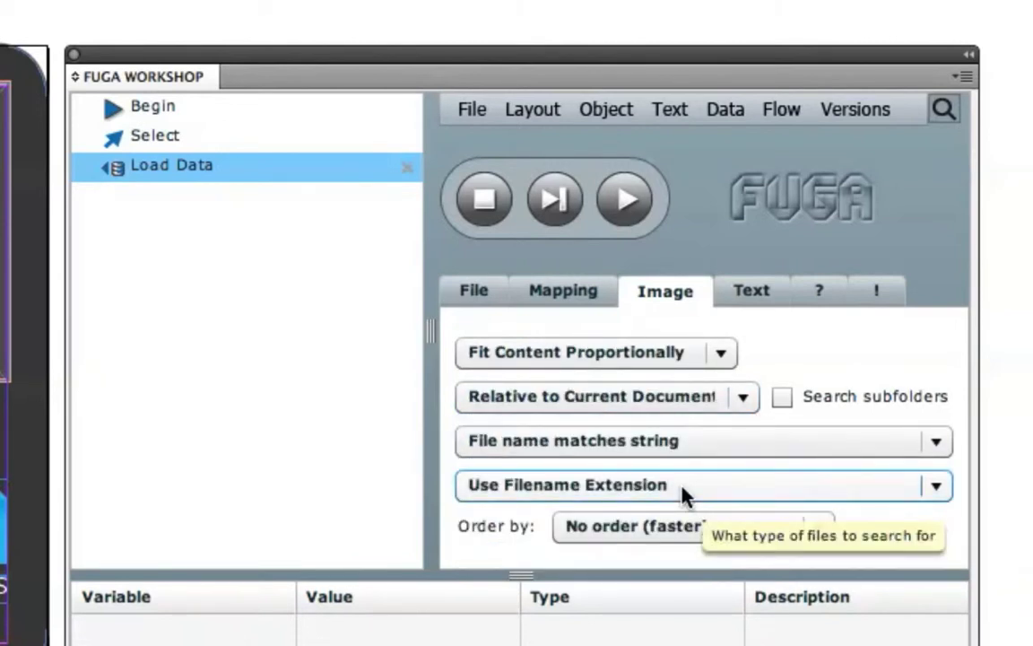
click(786, 399)
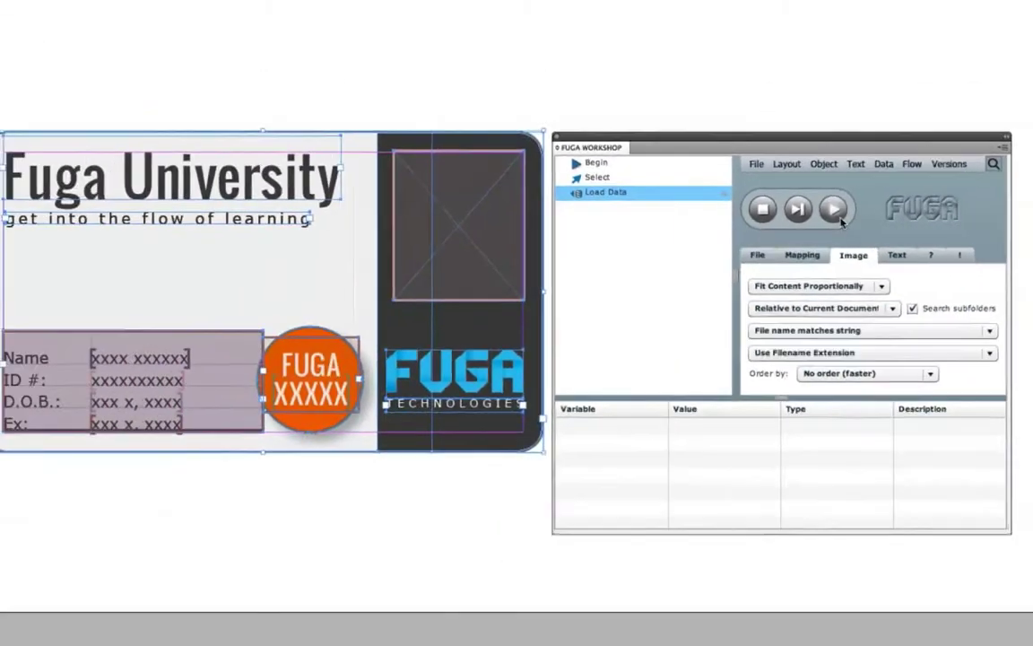
click(839, 219)
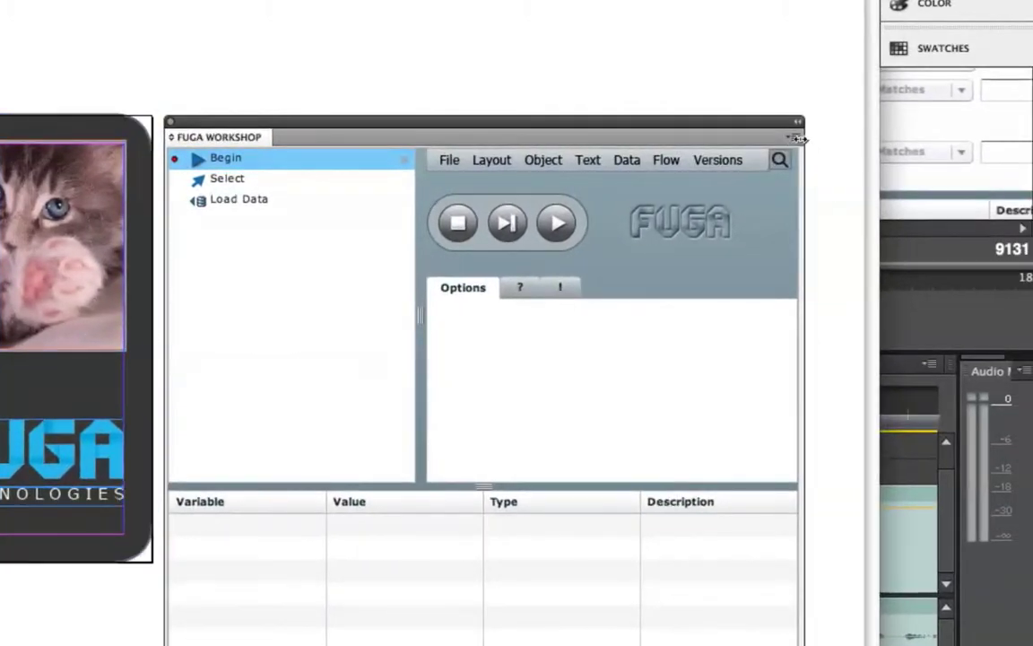
Review the license fields and the exception alert and log options in the Fuga preferences, then close them.
click(798, 138)
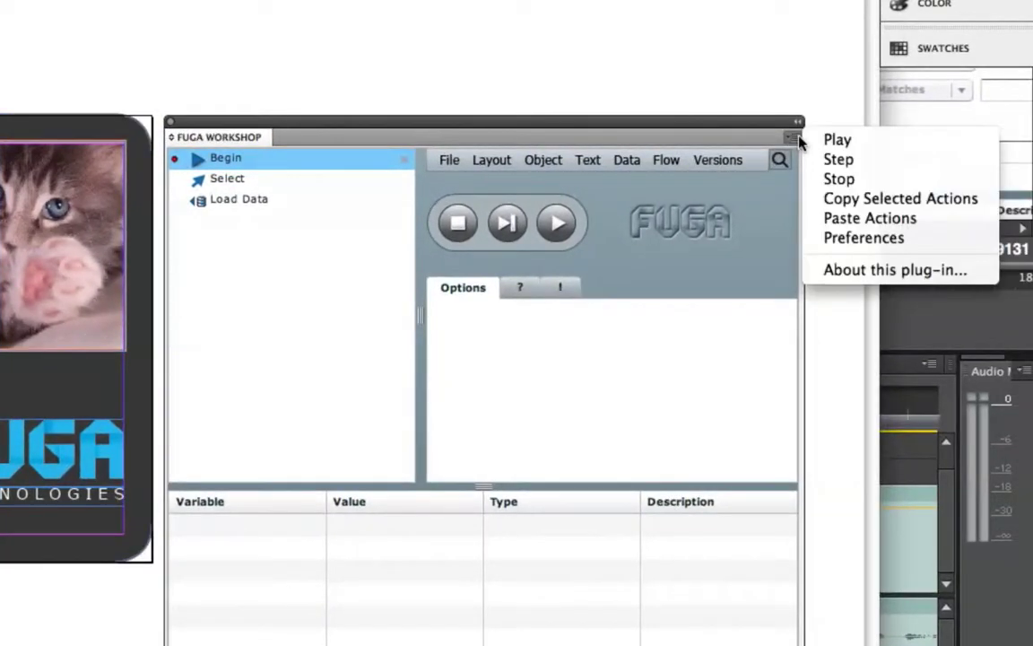
click(846, 236)
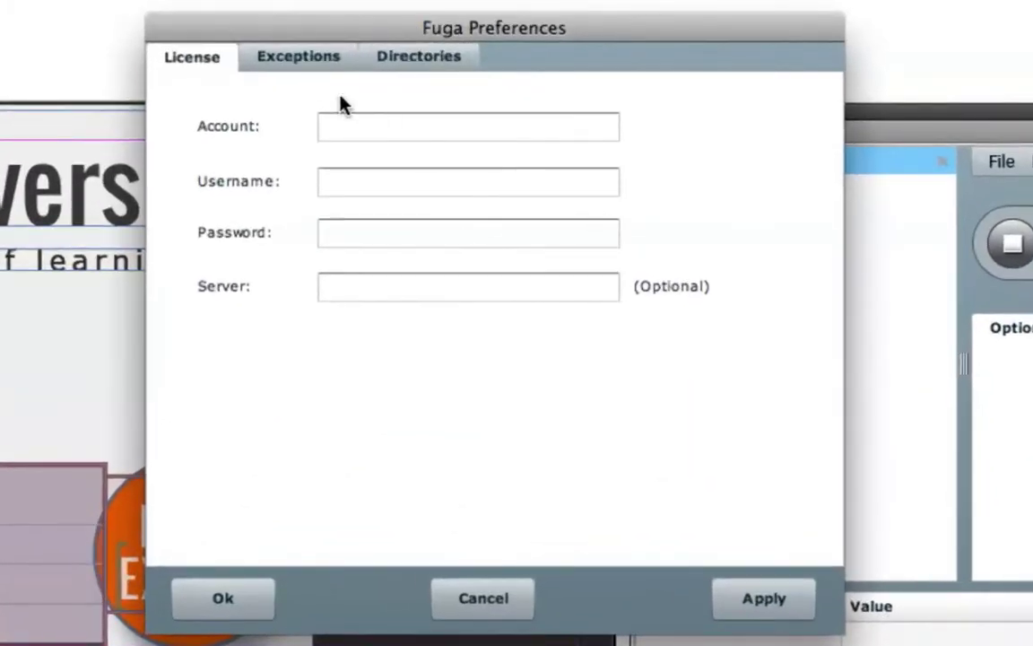
click(197, 117)
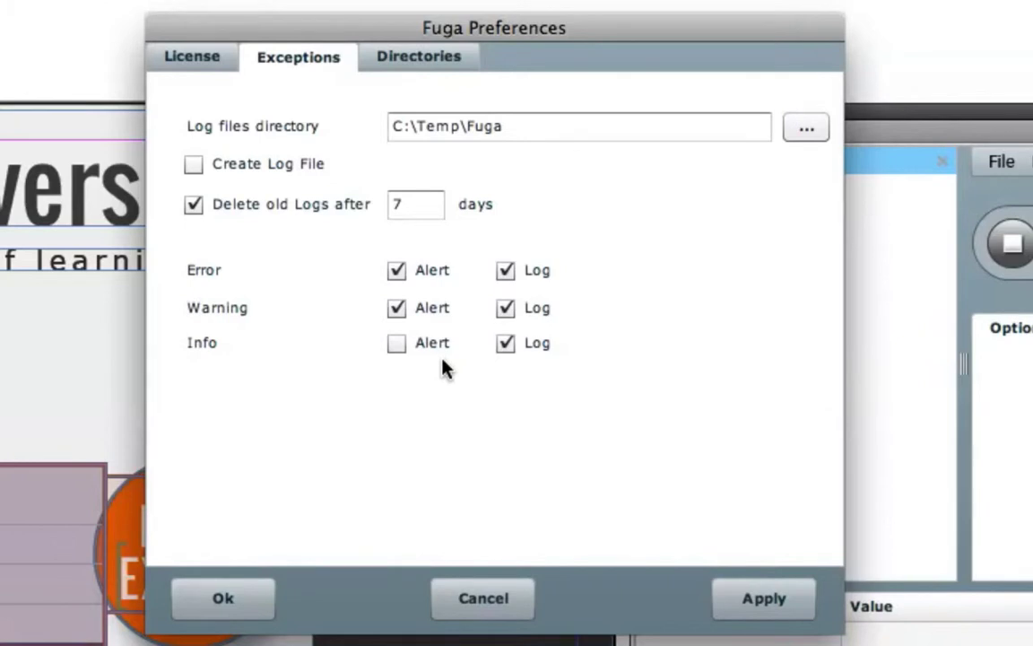
click(273, 597)
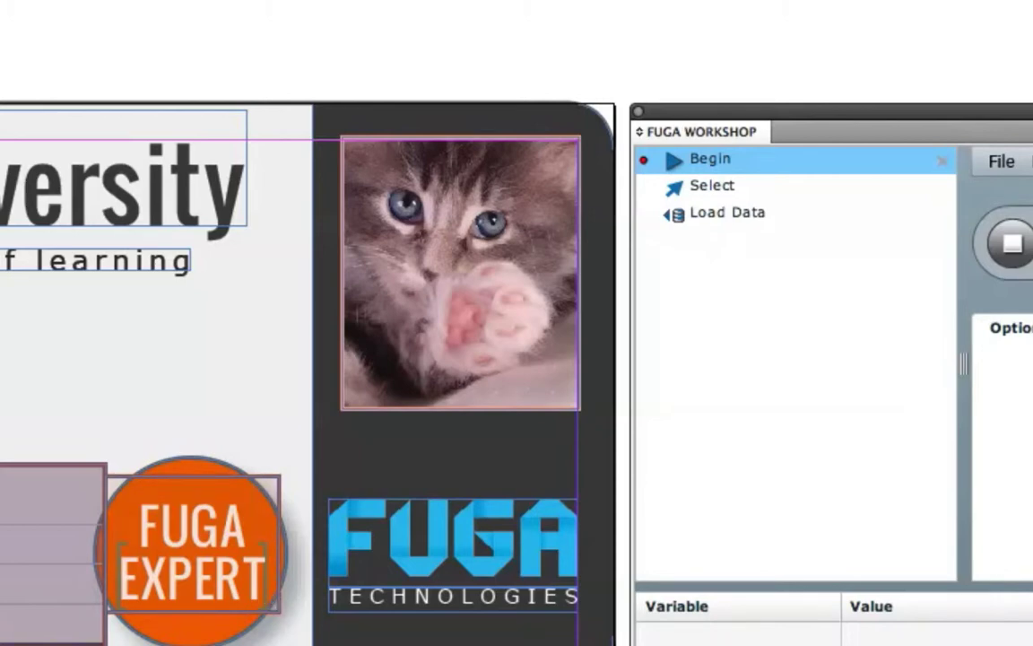
Set Load Data's row to 2 and run the flow on the reverted card template.
click(198, 17)
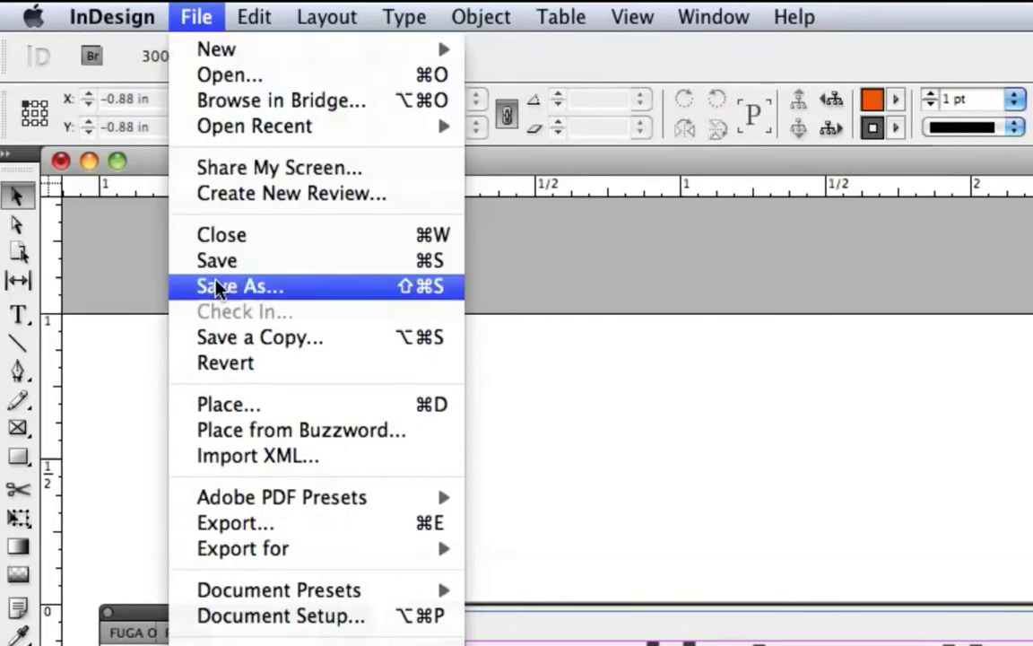
key(Escape)
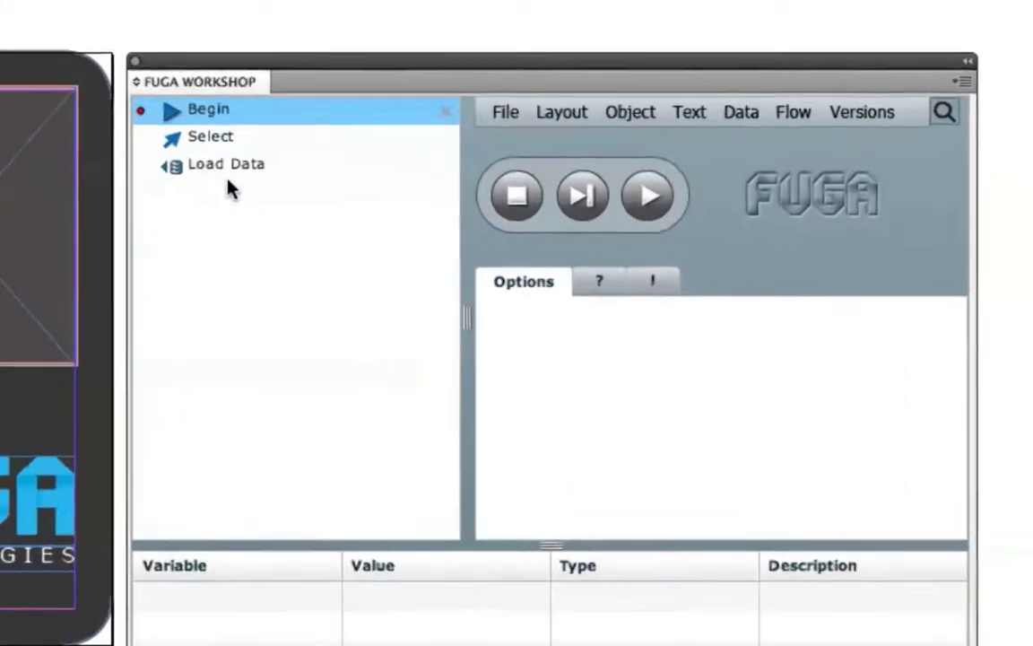
click(364, 211)
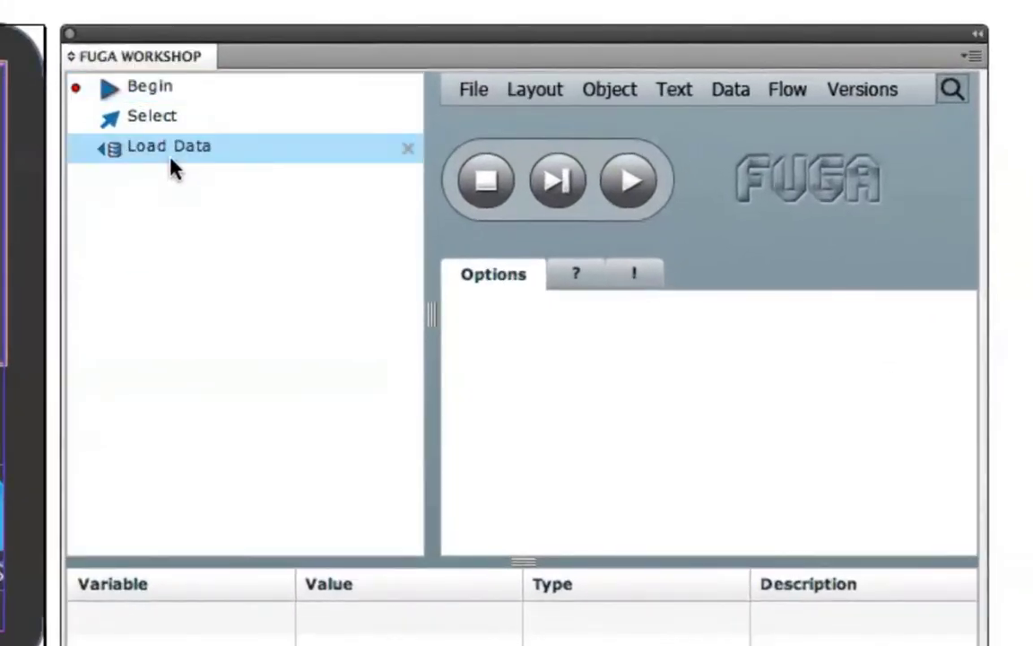
click(591, 432)
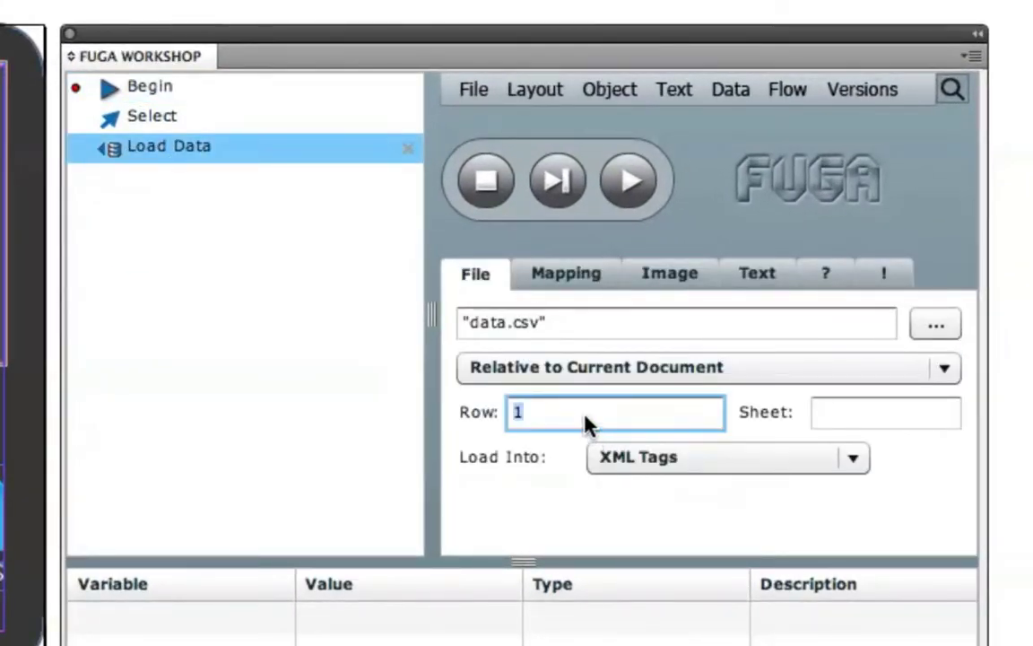
text(2)
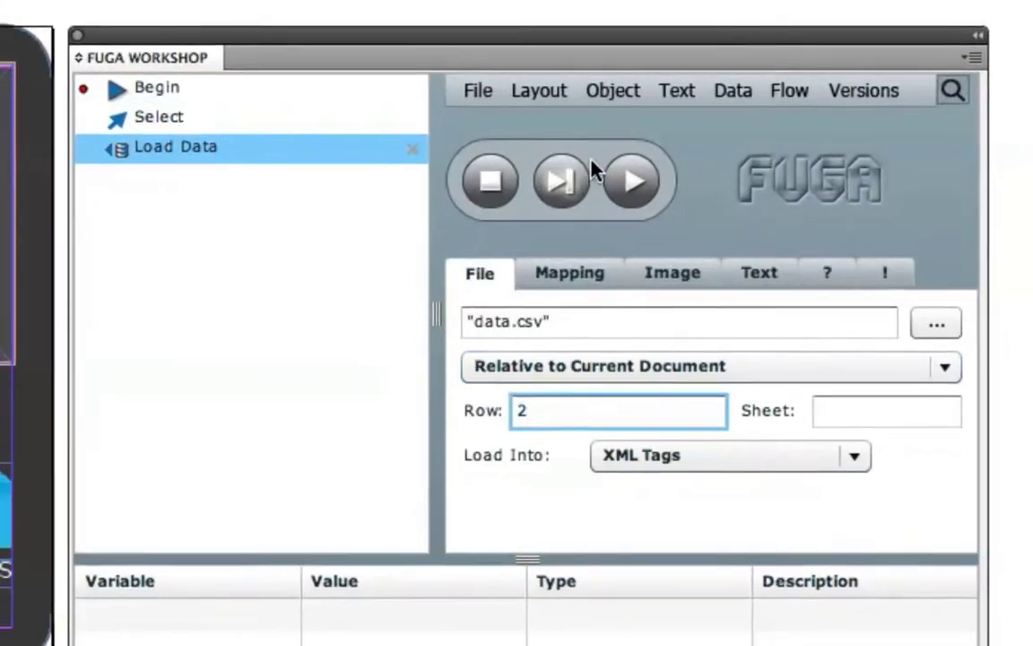
click(610, 175)
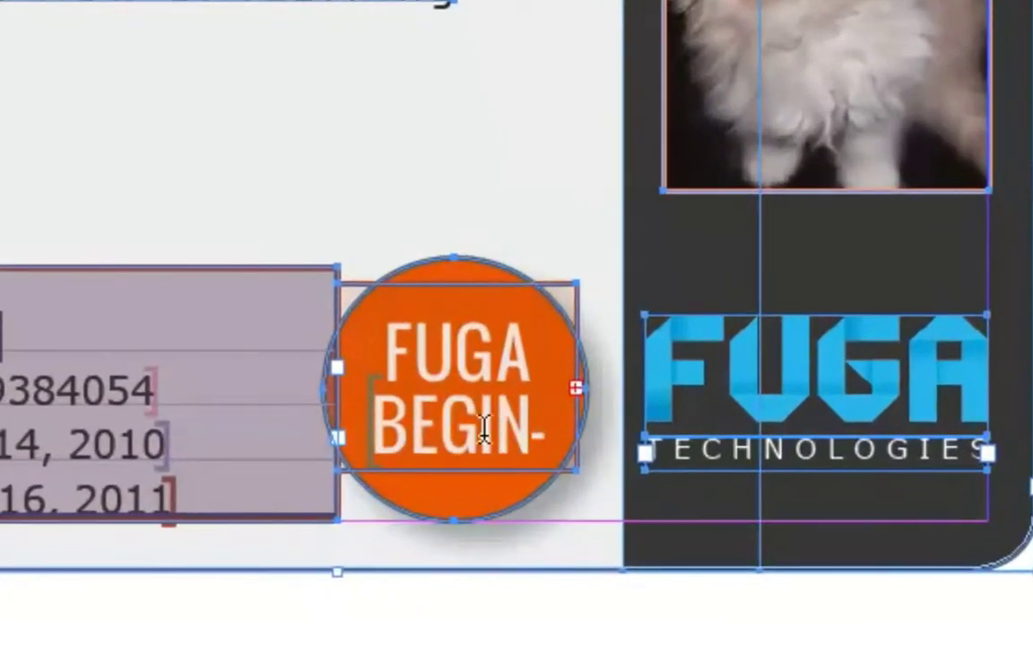
Try the CertStyle2 character style on the overset word in the orange badge and revert the document.
double_click(588, 480)
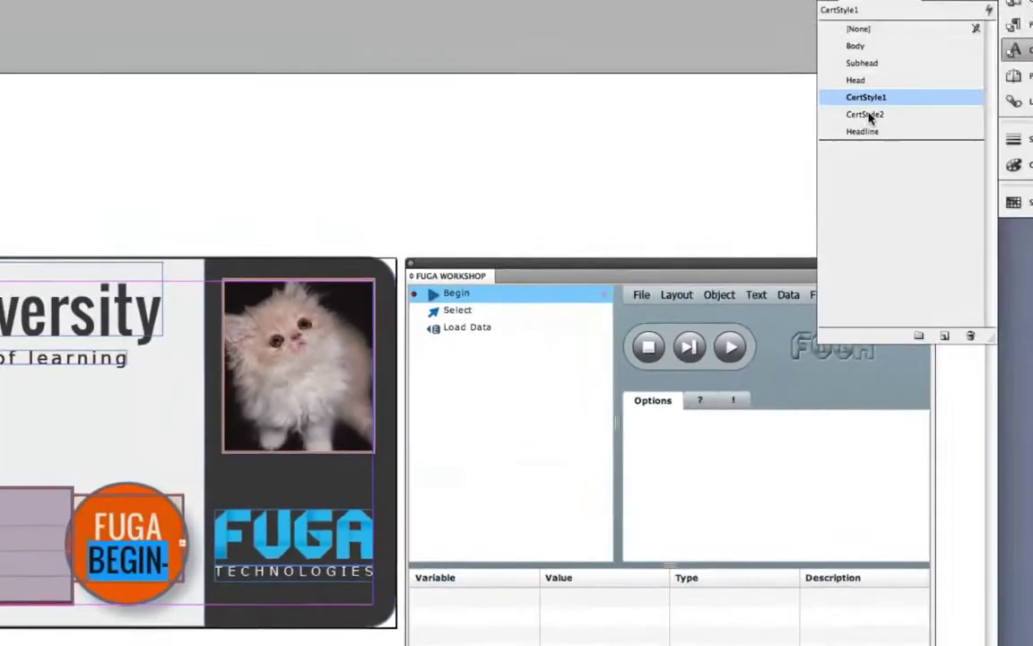
click(830, 135)
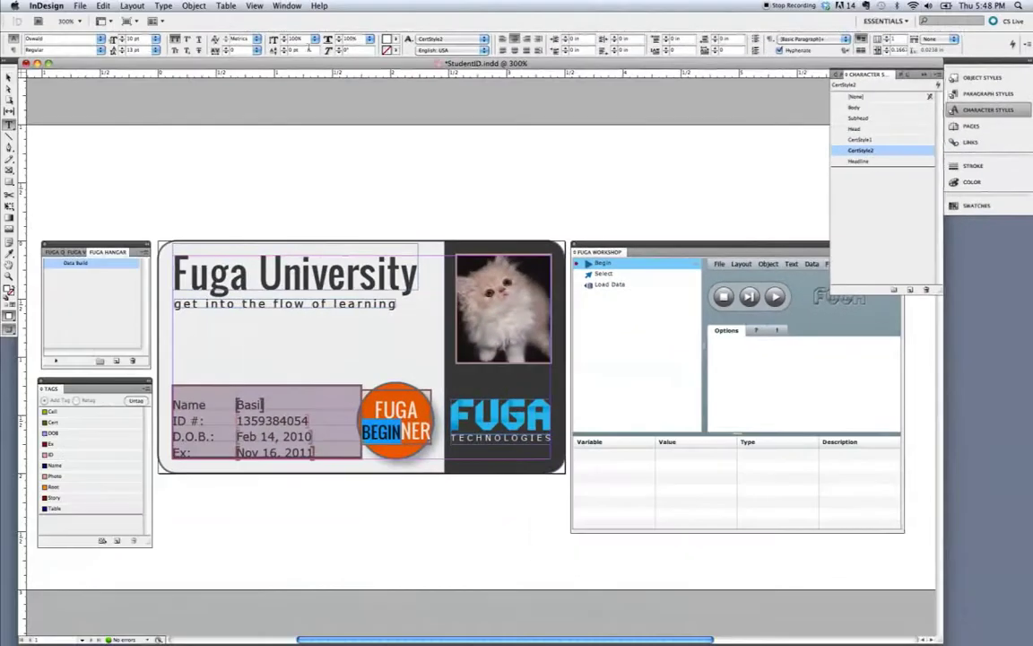
click(79, 5)
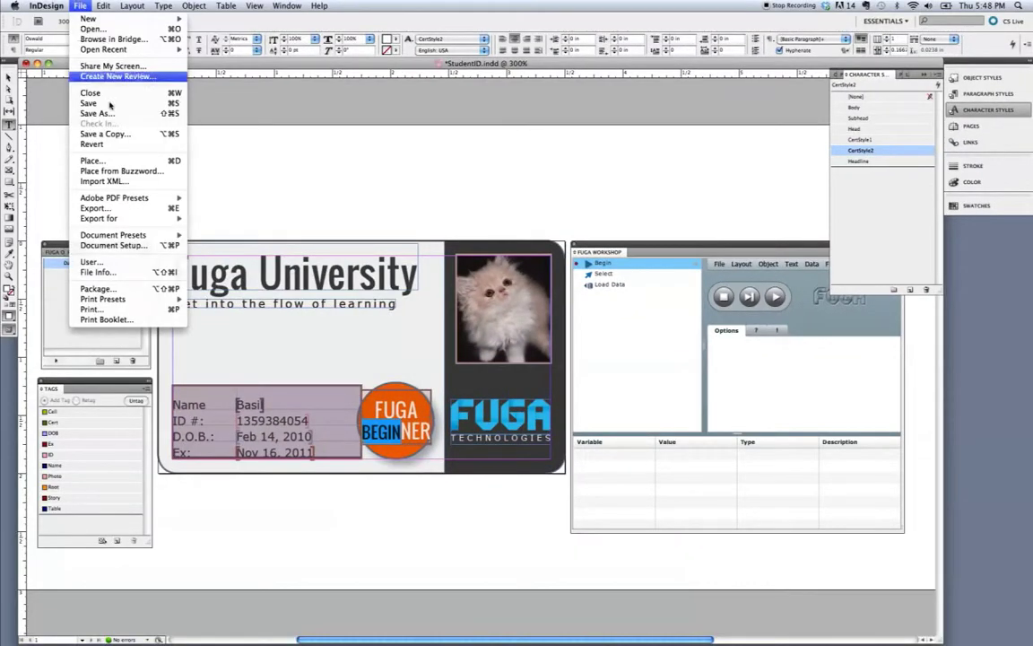
click(92, 143)
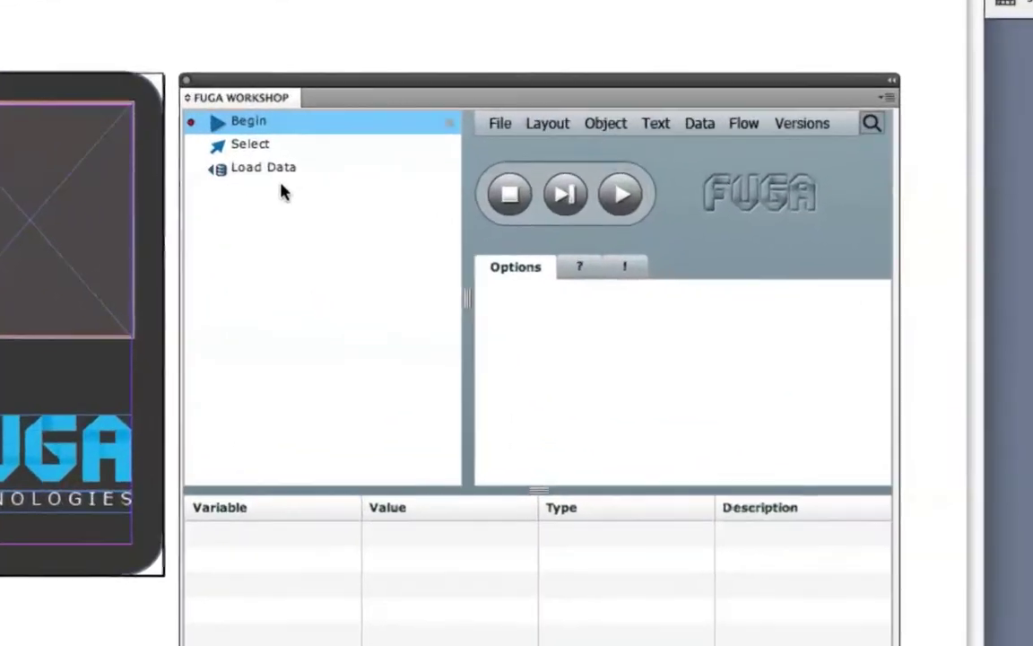
Add an IF action after Load Data with the Advanced Condition "Selection is overset".
click(624, 287)
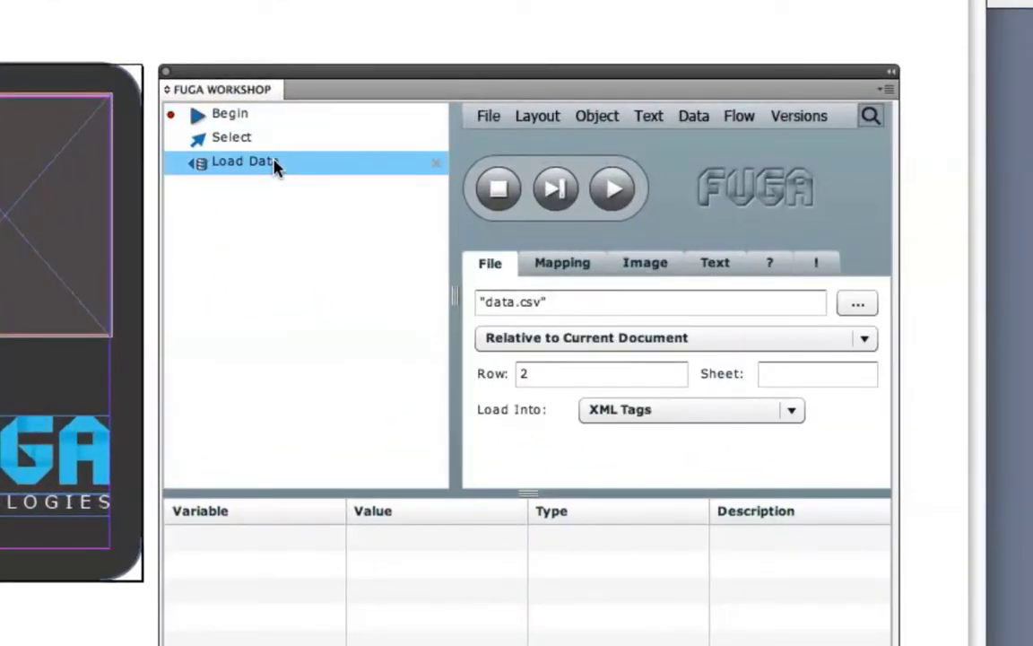
click(739, 119)
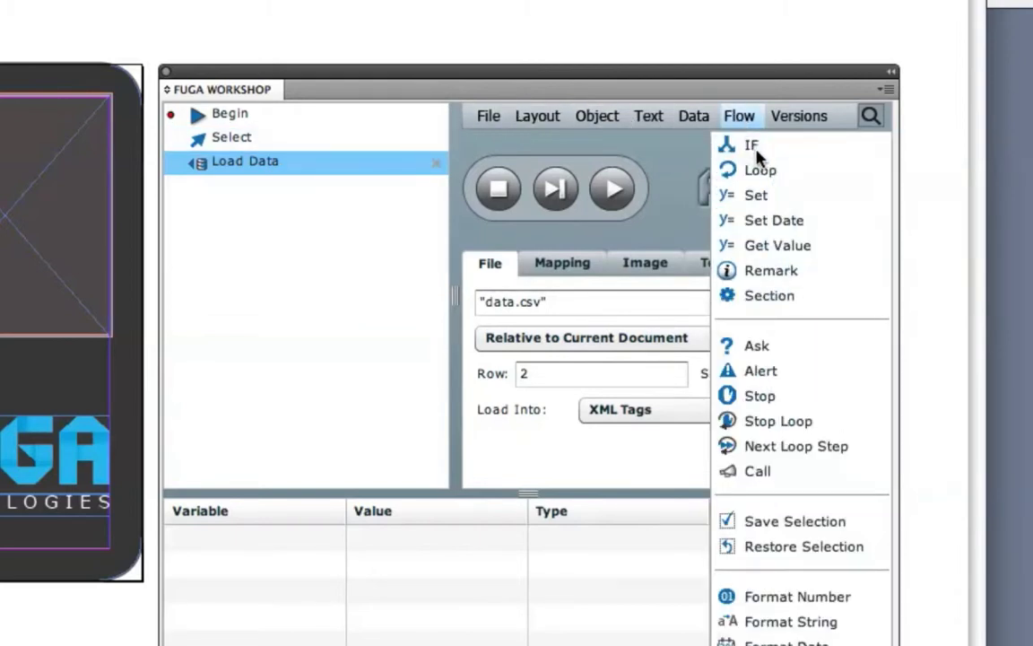
click(757, 152)
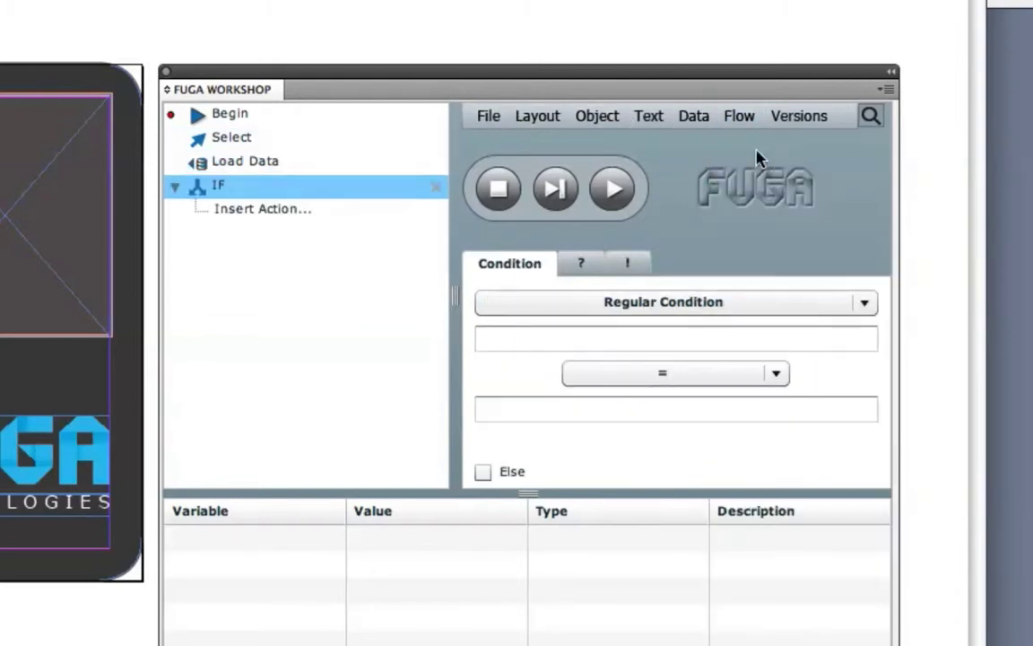
click(757, 302)
click(753, 350)
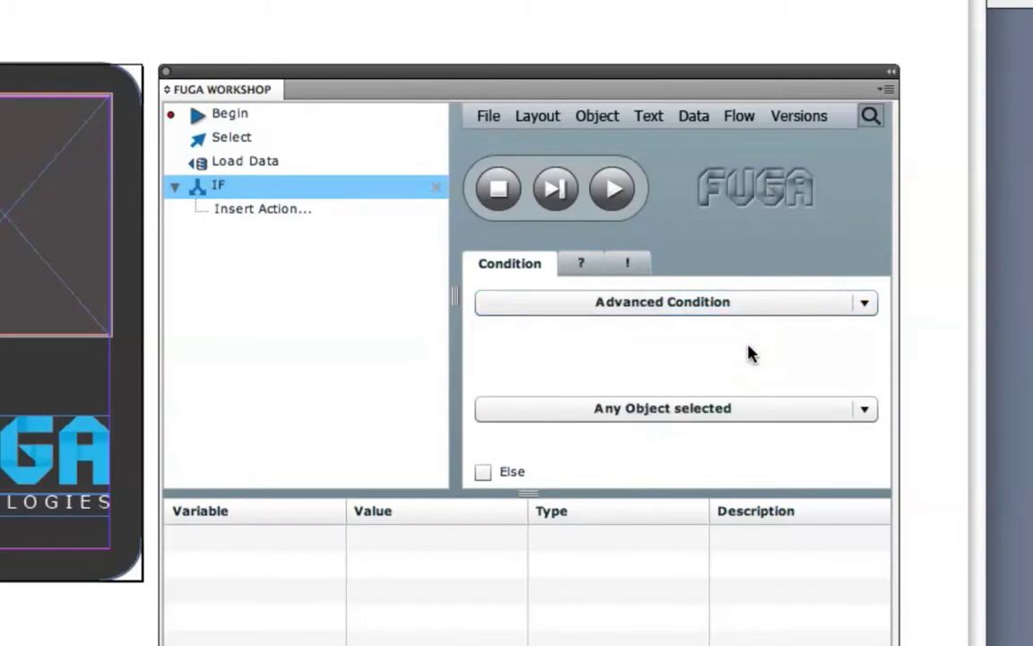
click(763, 411)
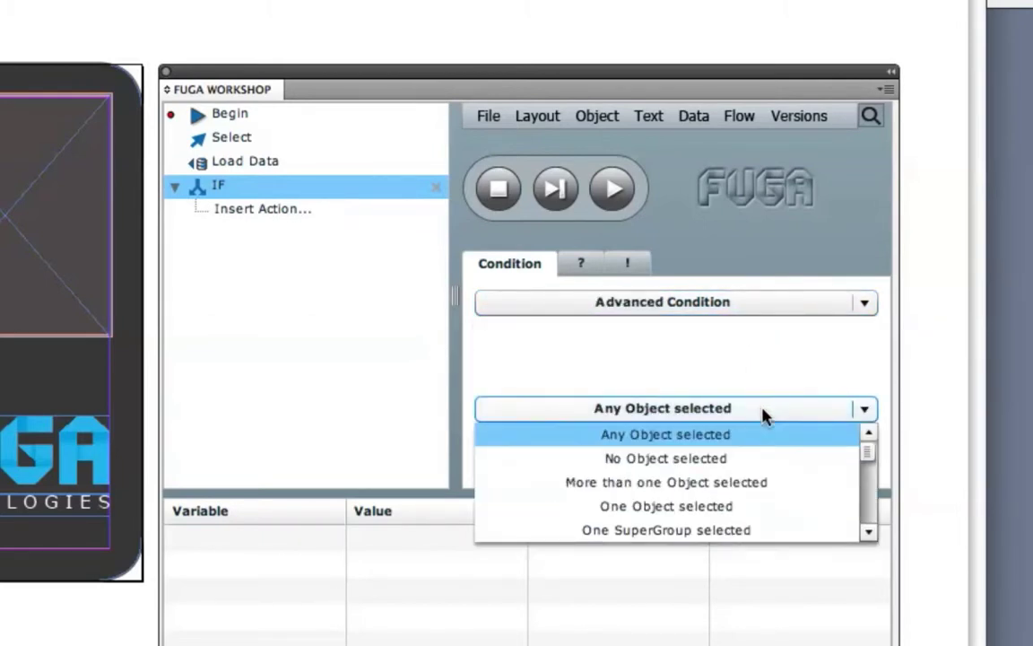
scroll(765, 456, down, 10)
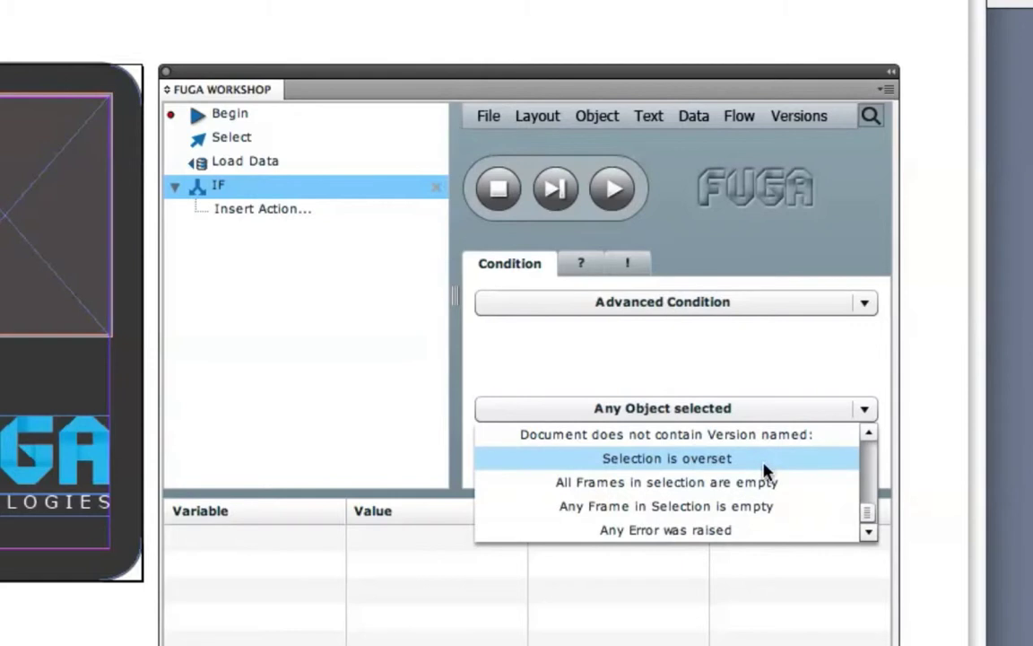
click(765, 462)
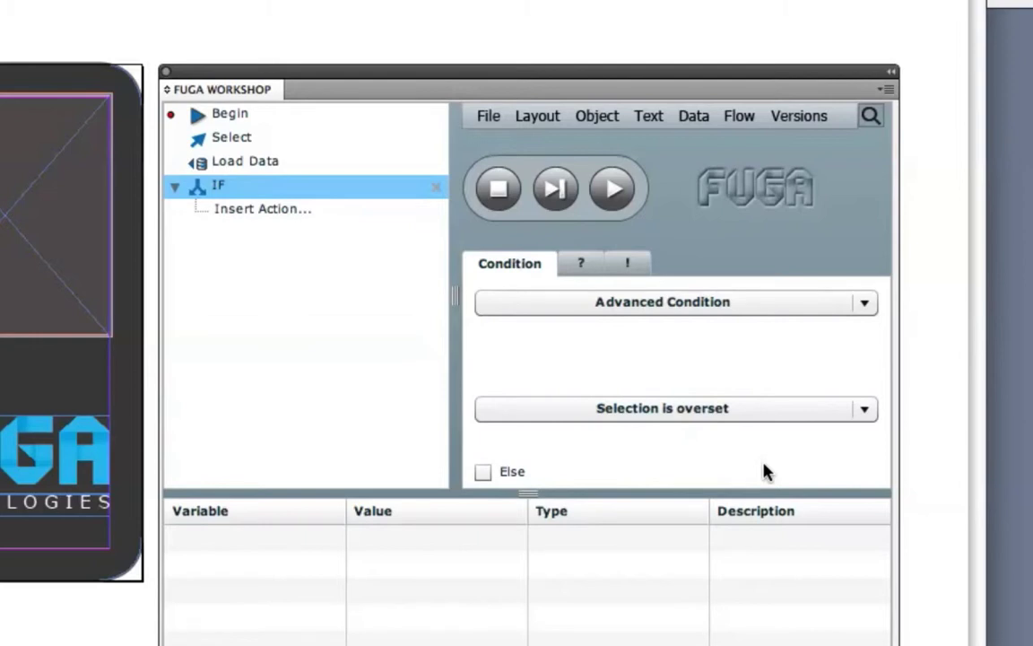
Insert an Apply Character Style action inside the IF that applies "CertStyle2" to the XML tag "Cert".
click(323, 213)
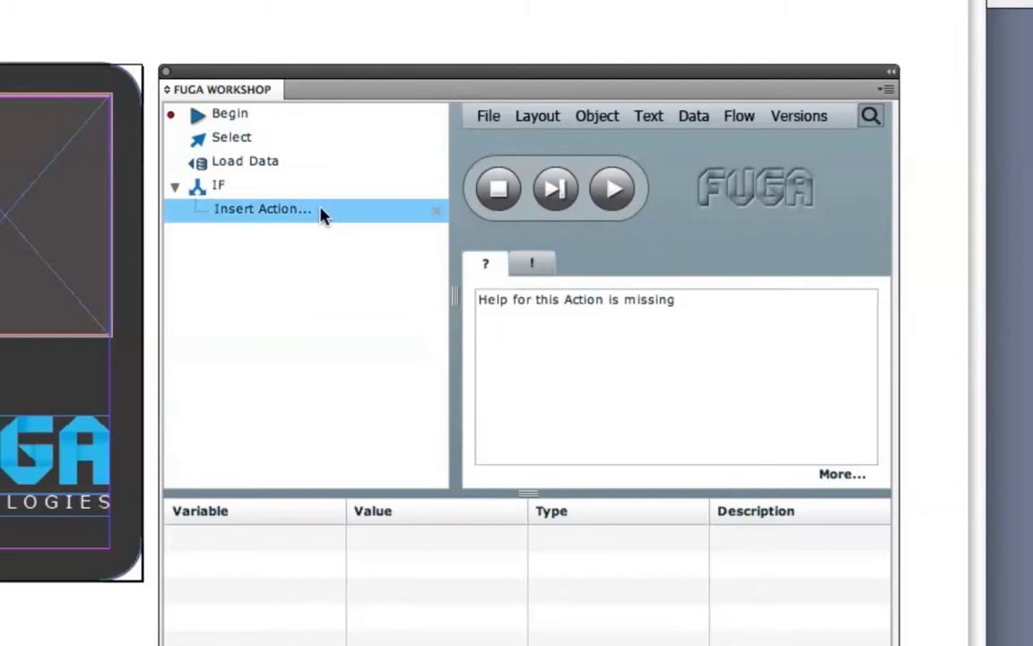
click(646, 124)
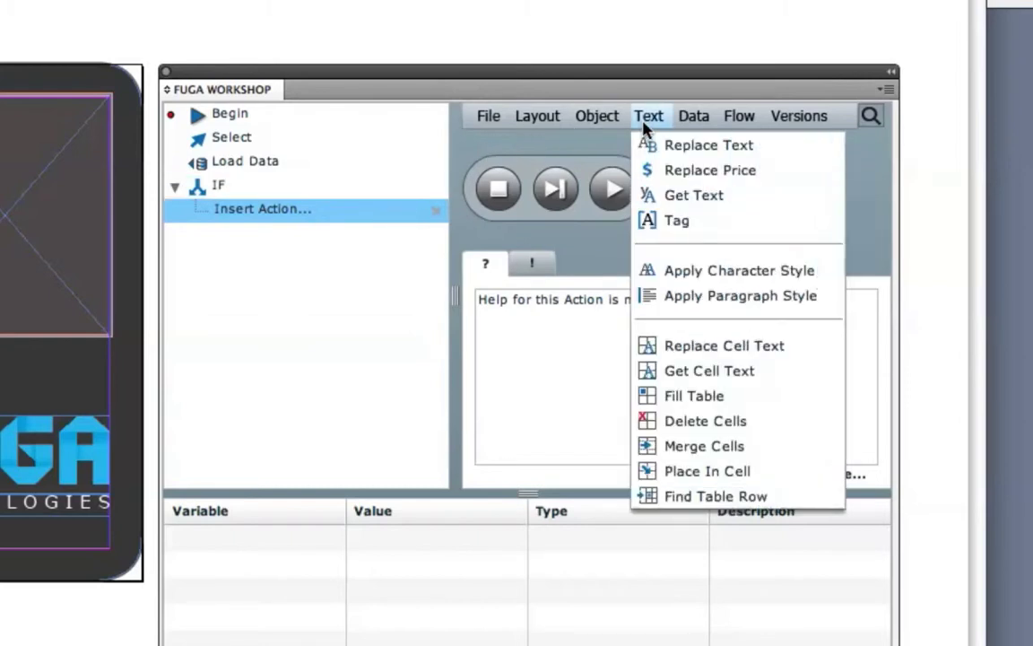
click(684, 270)
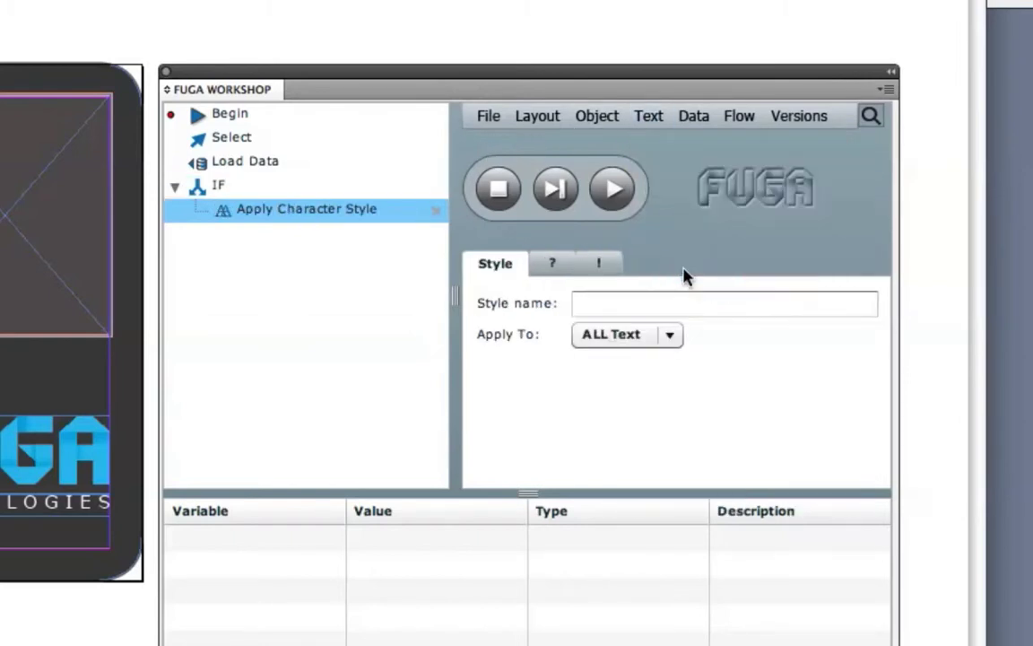
click(682, 306)
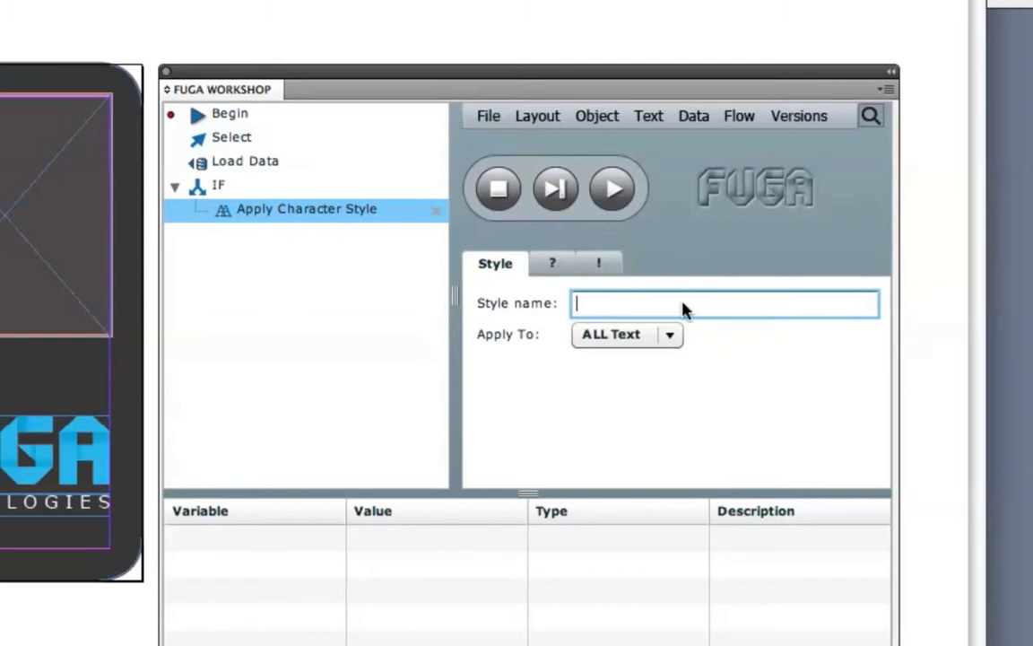
text("CertStyle2)
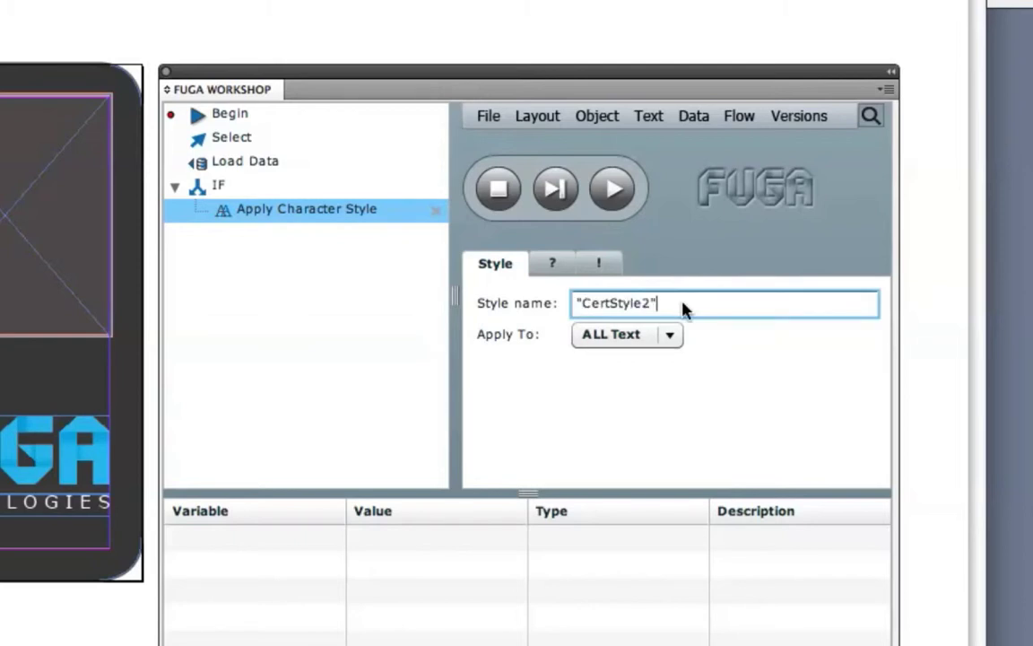
click(671, 334)
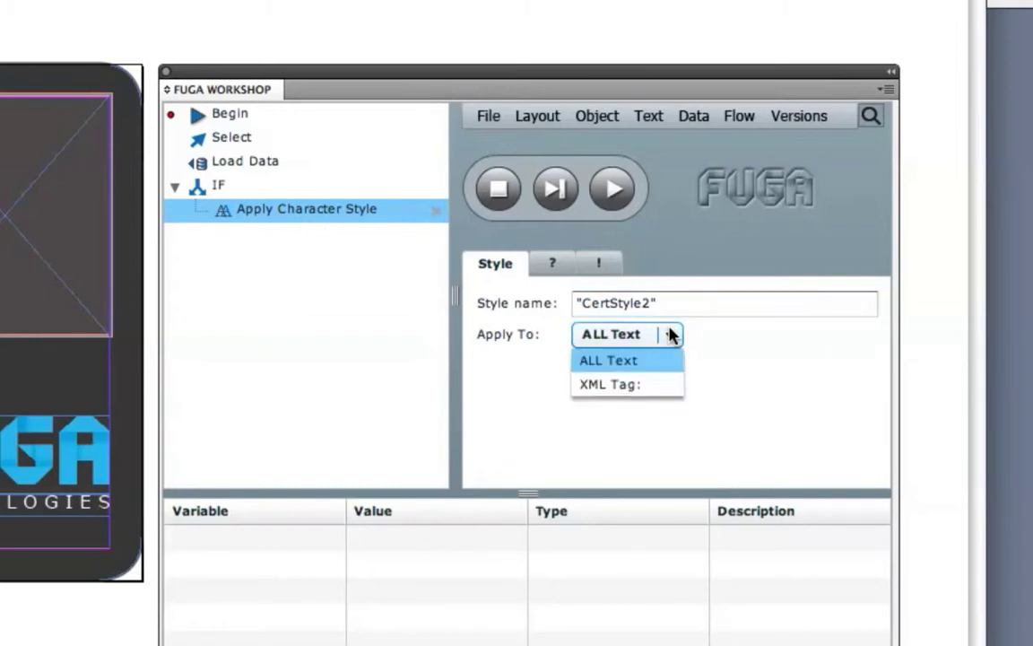
click(647, 385)
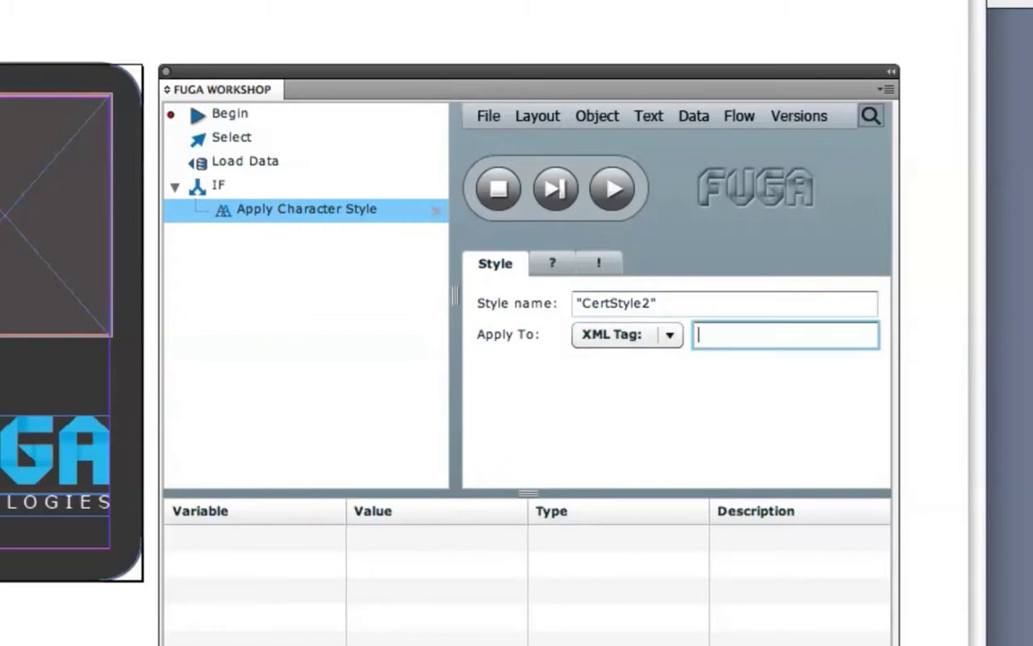
text("Cert")
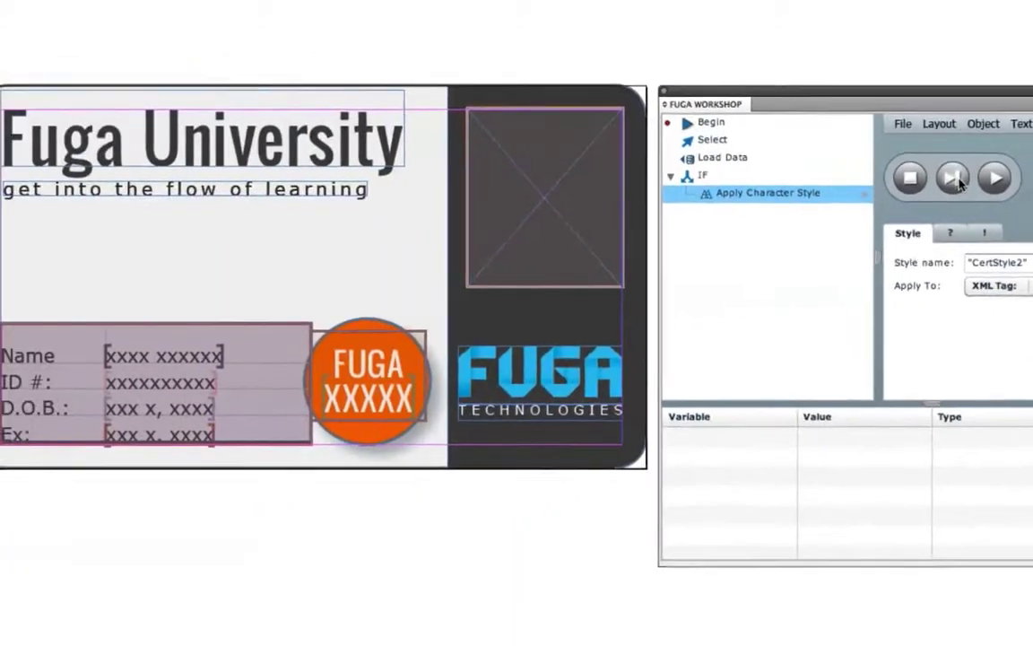
Step through the flow one action at a time, from Begin through Apply Character Style.
click(960, 182)
click(960, 182)
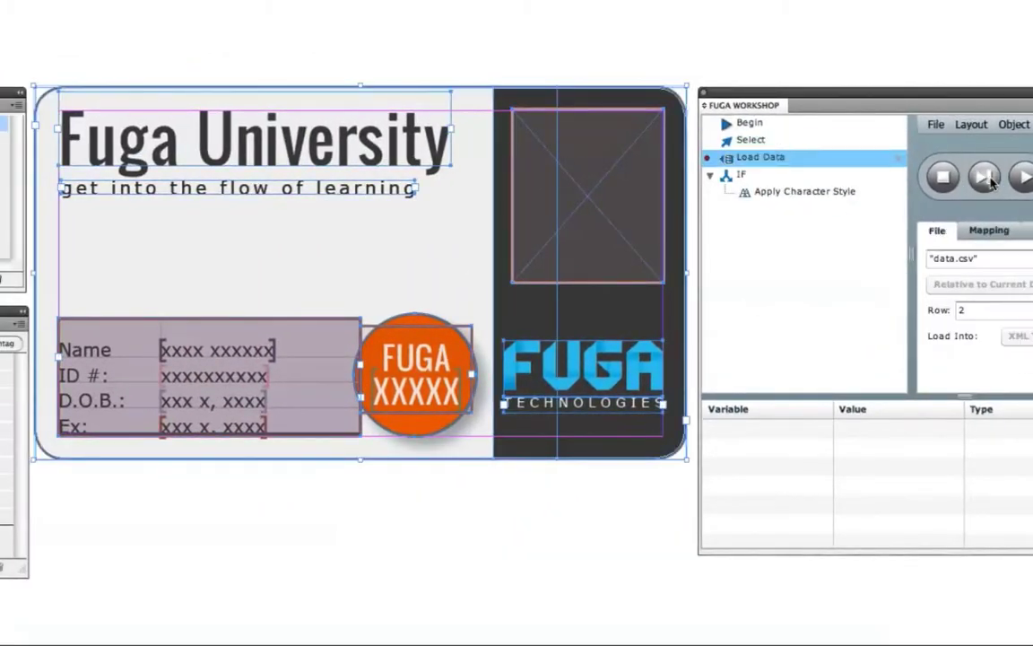
click(960, 182)
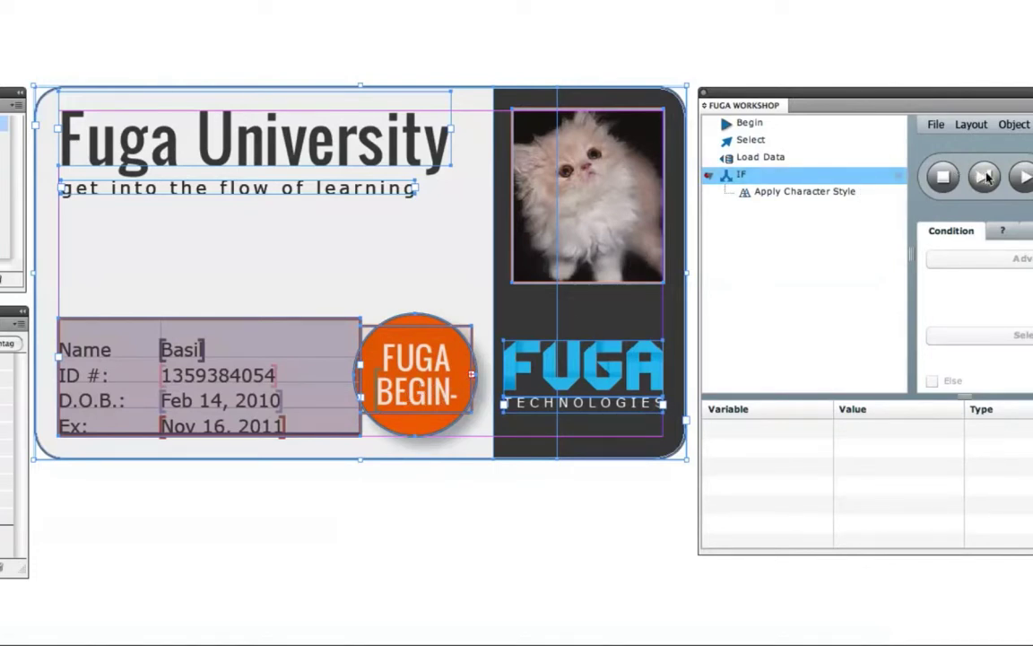
click(857, 191)
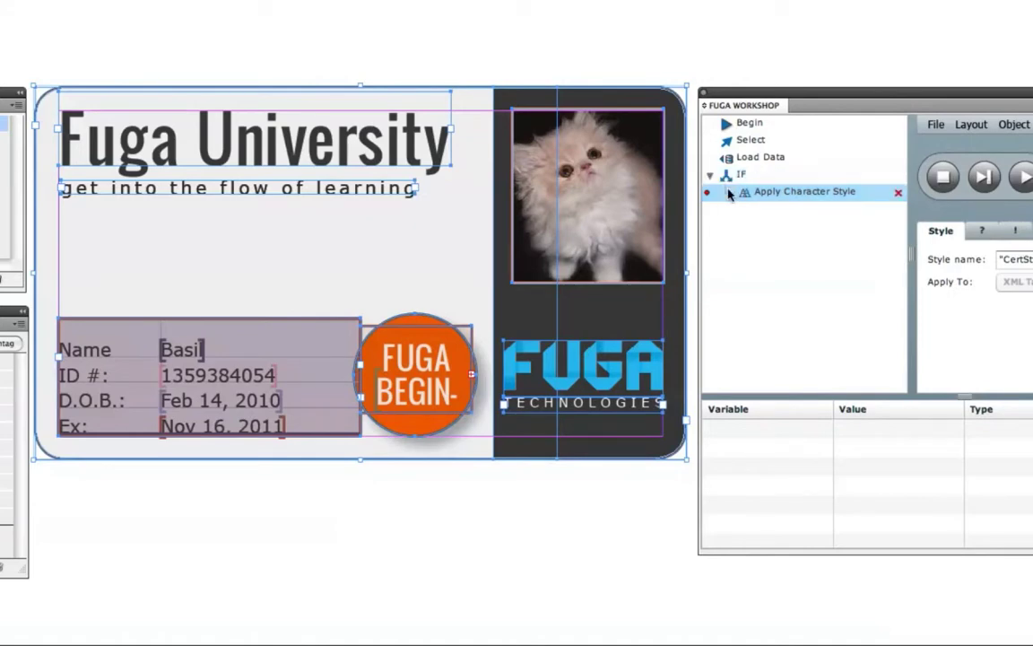
click(987, 176)
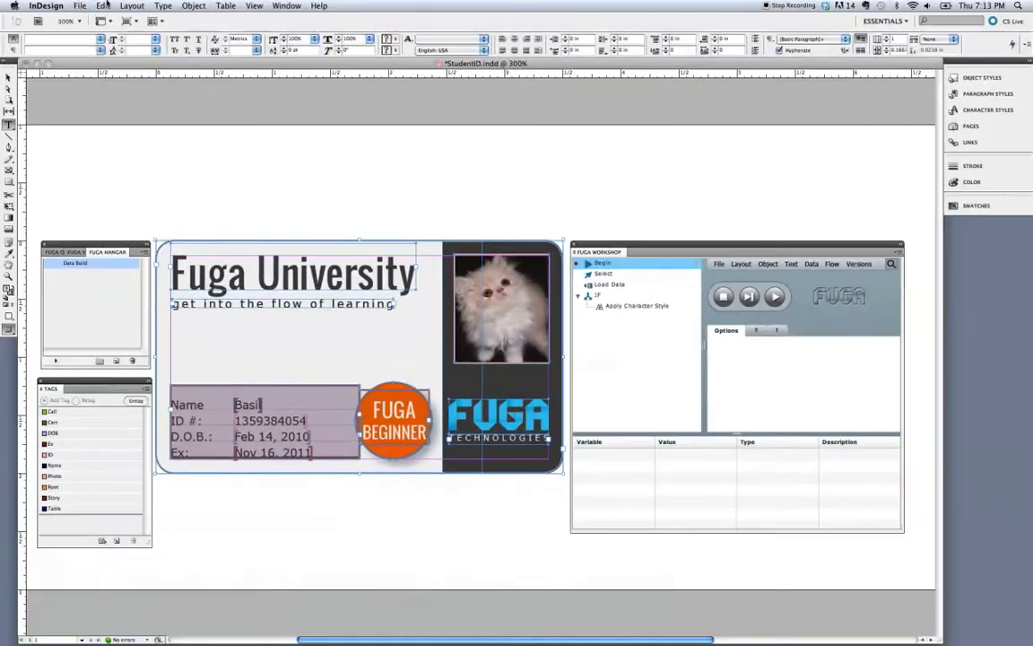
Set Load Data's row to 1, run the whole flow on the reverted template and deselect everything.
click(80, 5)
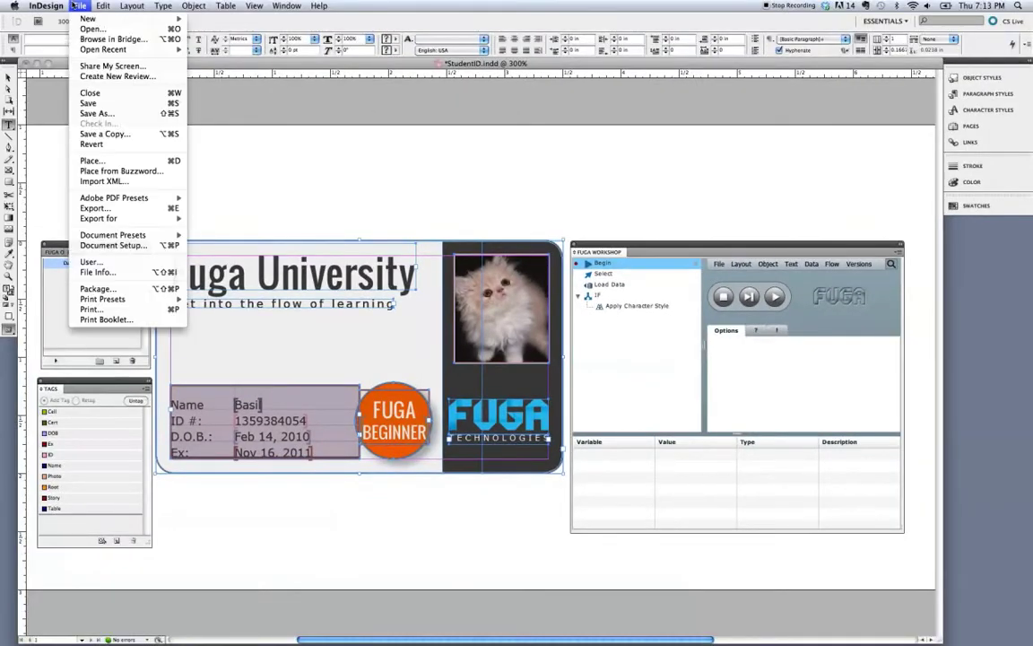
click(93, 145)
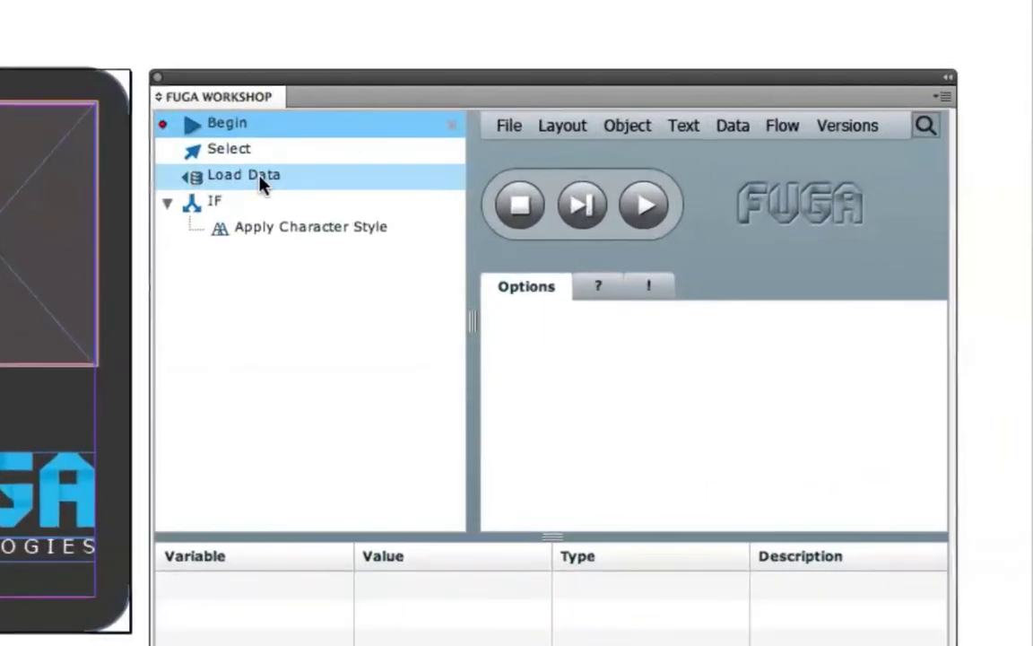
click(260, 179)
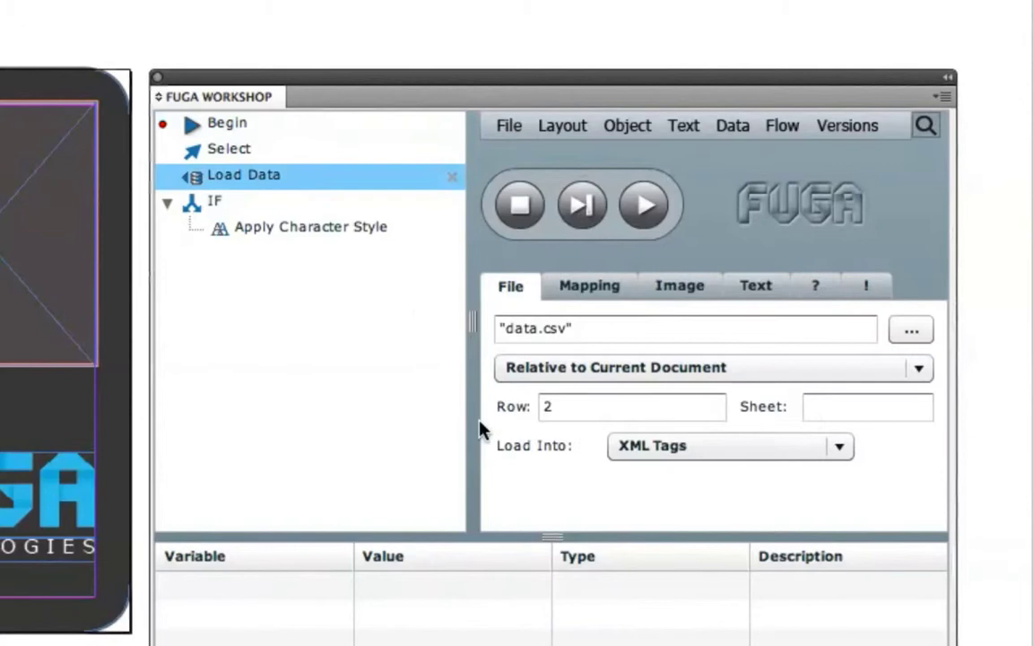
double_click(578, 410)
text(1)
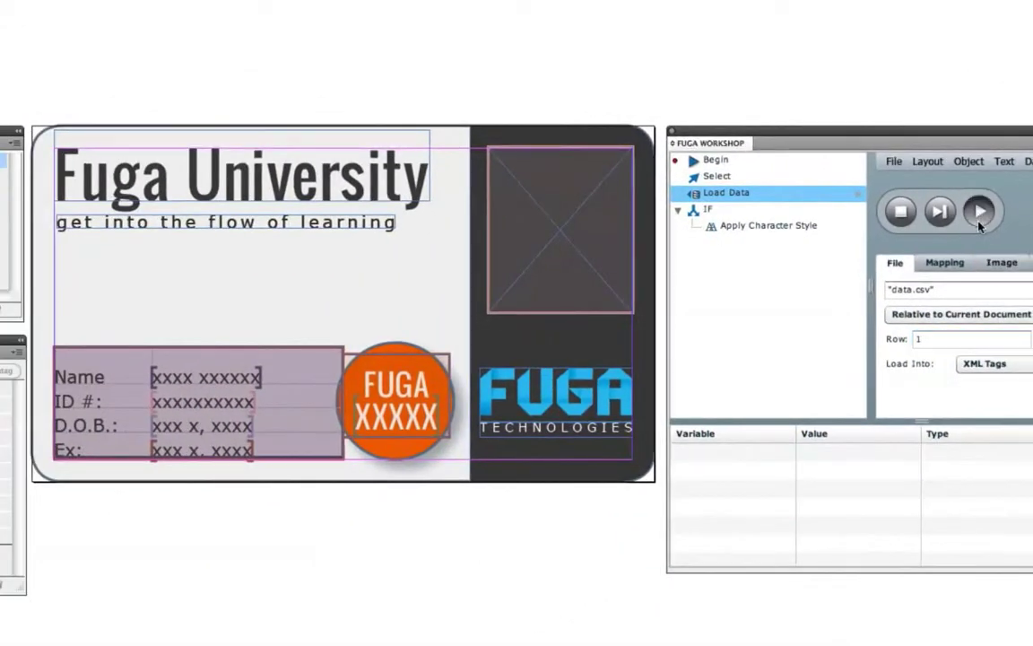
click(642, 220)
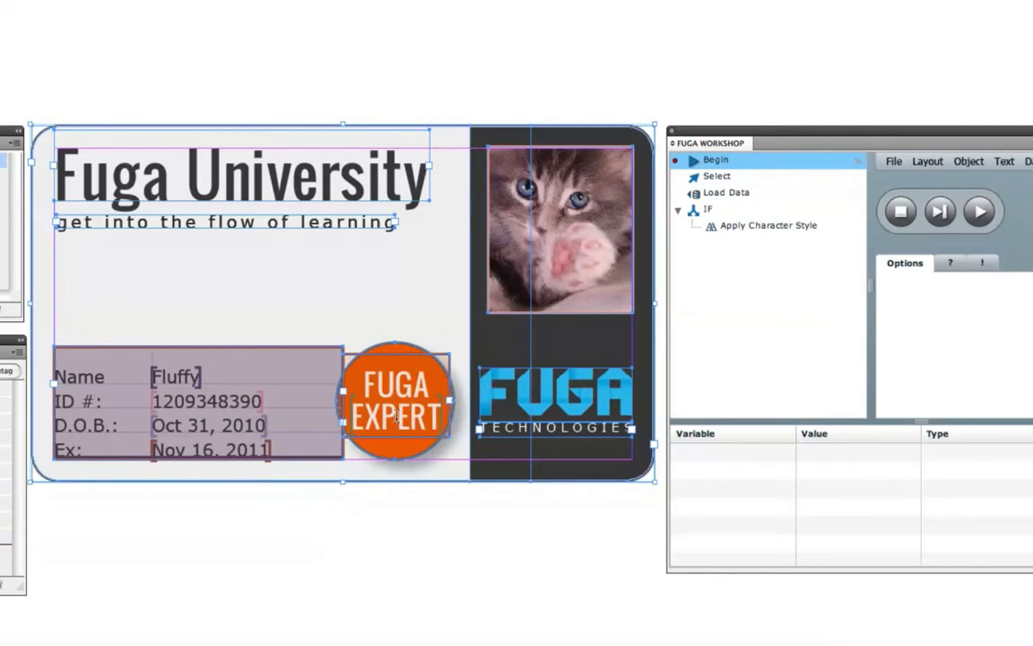
key(ctrl+shift+a)
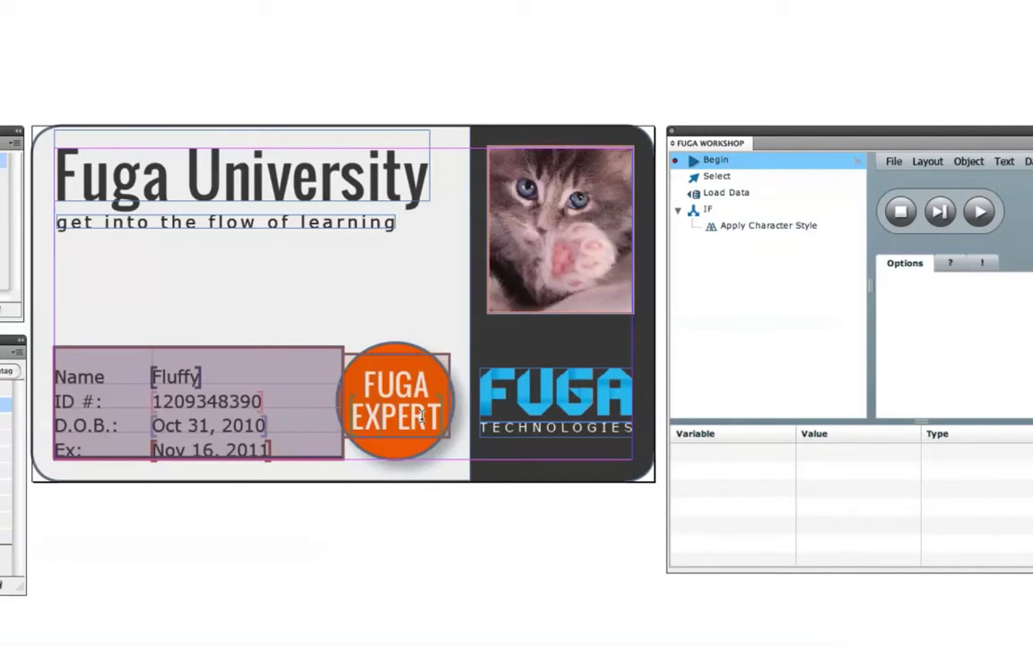
Set Load Data's row to 2 and run the whole flow.
click(722, 193)
click(957, 345)
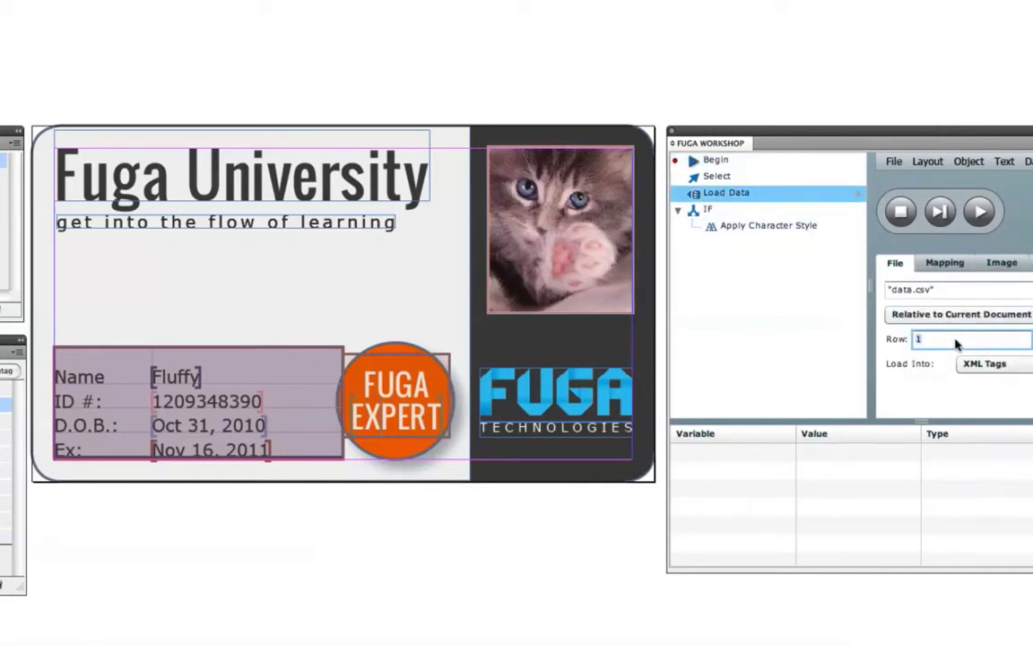
click(980, 215)
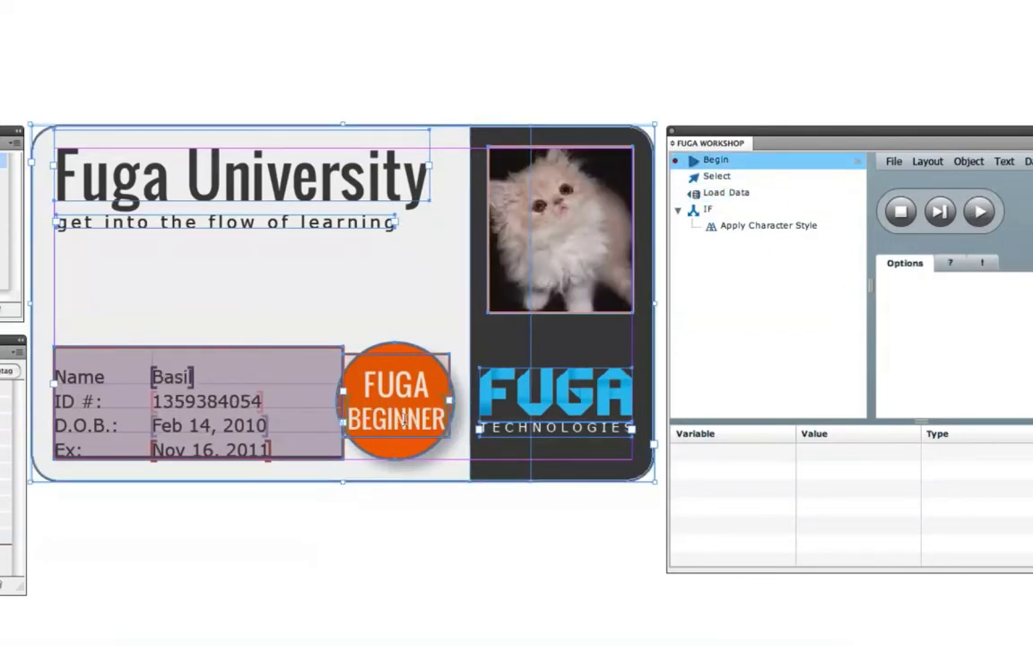
Set Load Data's row back to 1 and run the whole flow again on the restyled badge.
click(775, 194)
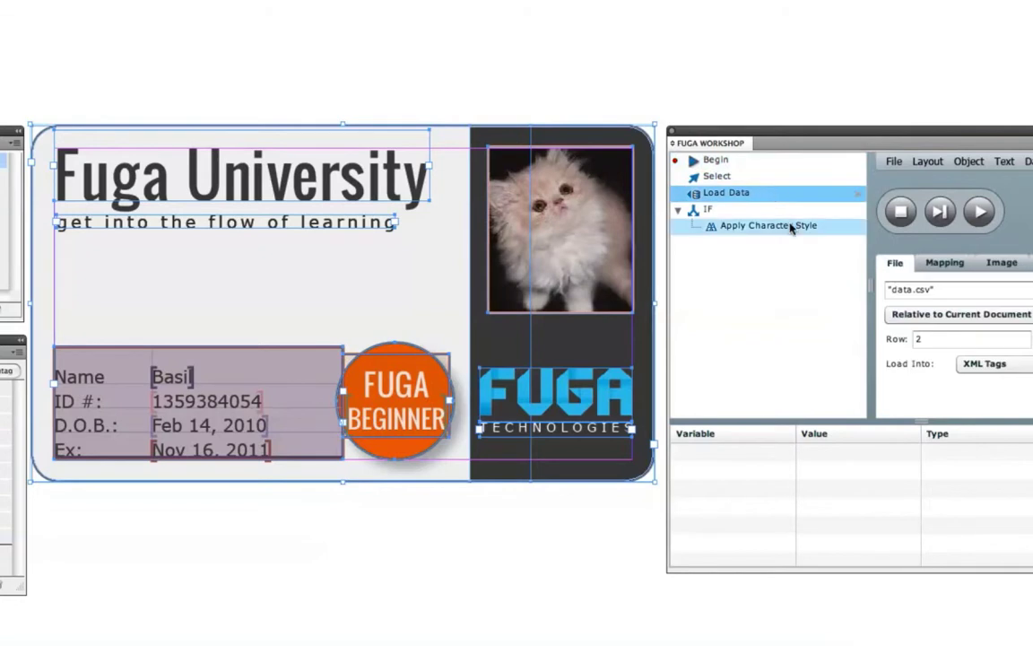
click(929, 341)
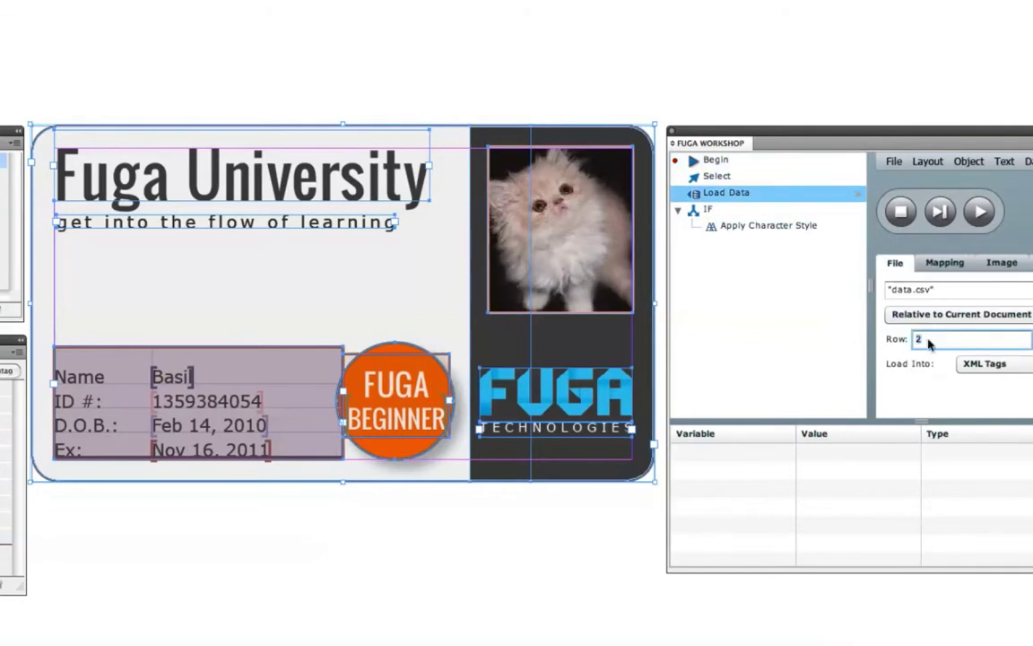
text(1)
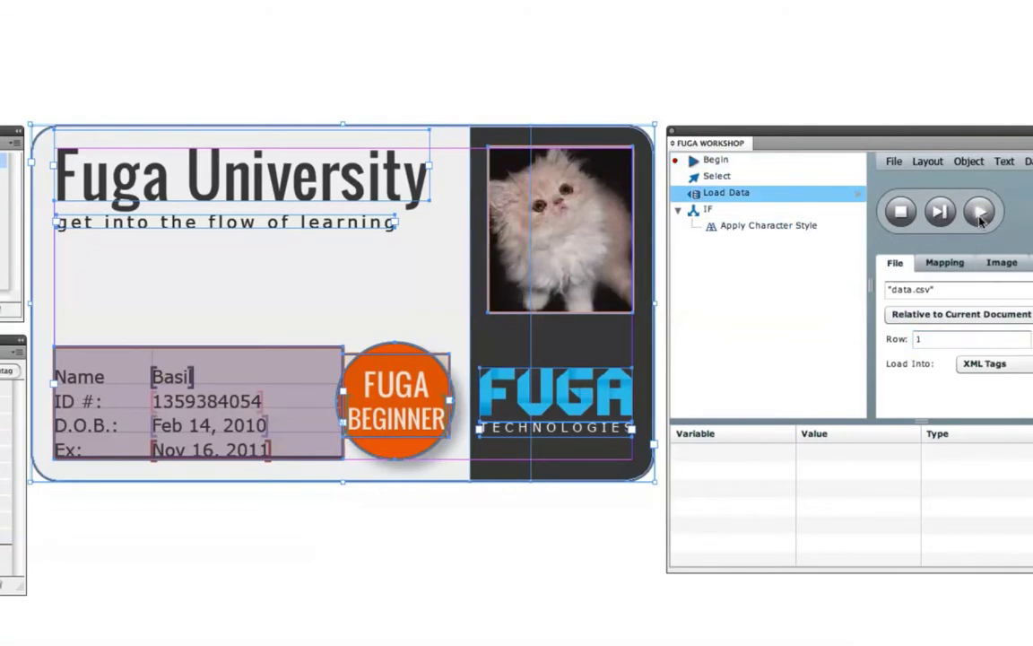
click(980, 214)
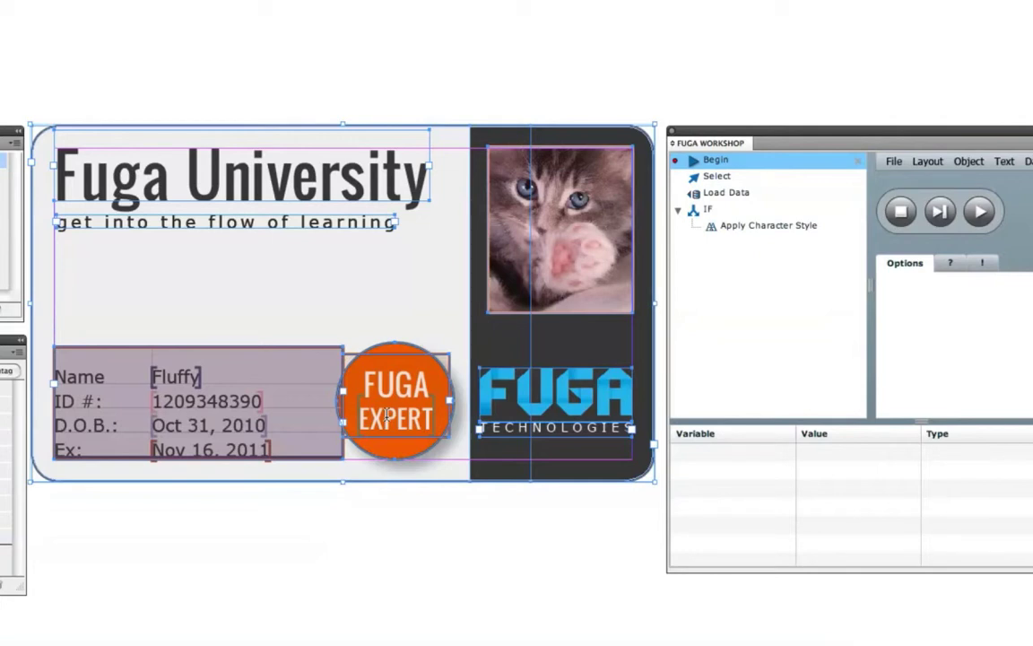
Revert the badge document to its last saved template.
click(2, 2)
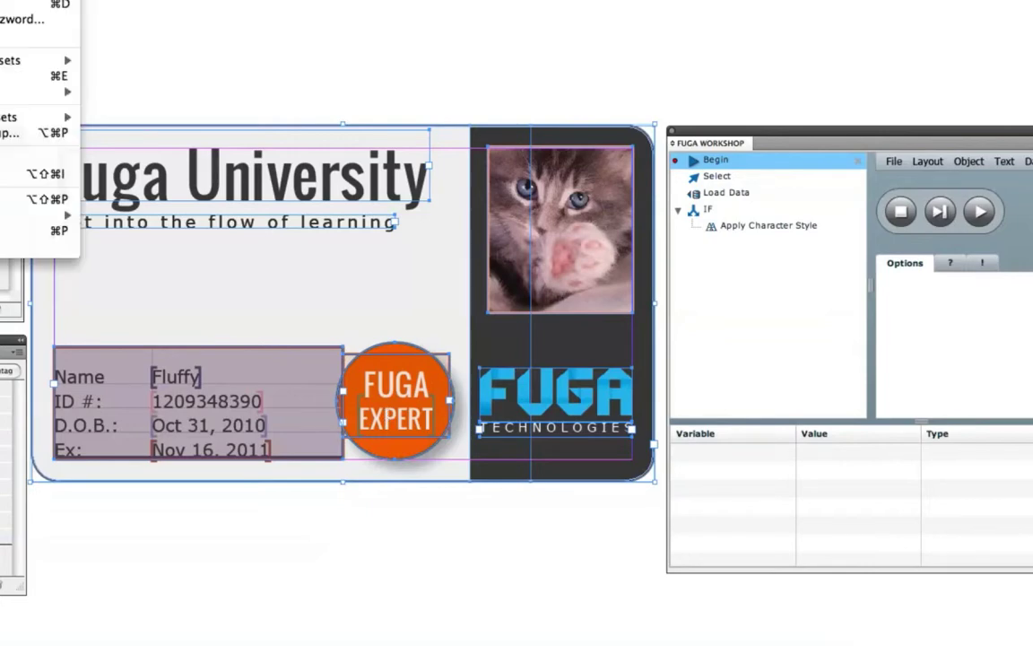
click(27, 2)
key(Return)
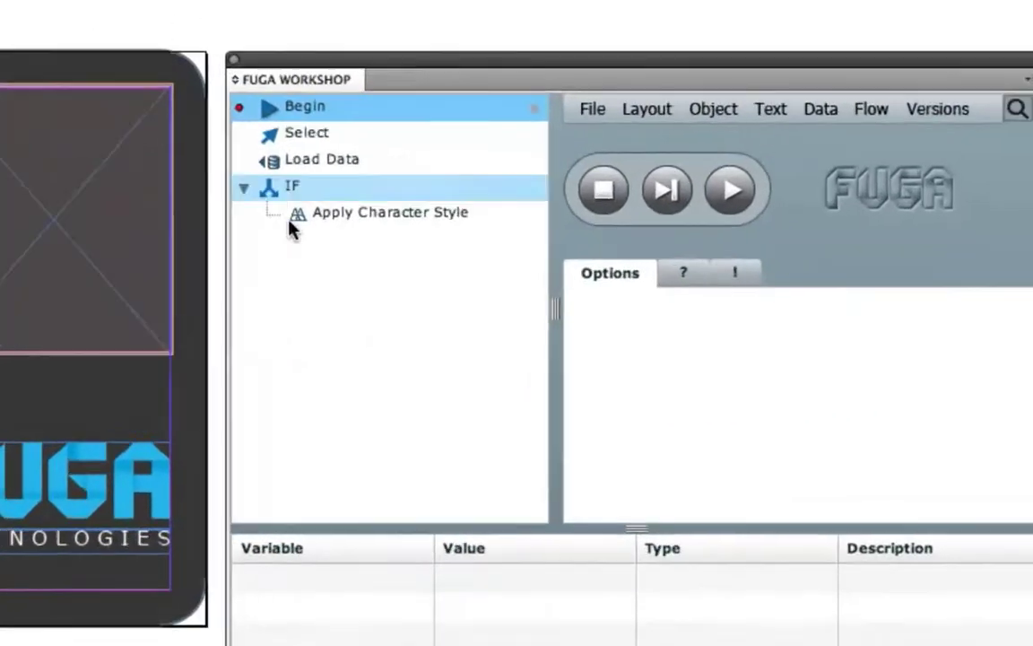
Duplicate the Apply Character Style action directly above the IF and set the copy's style name to "CertStyle1".
click(322, 219)
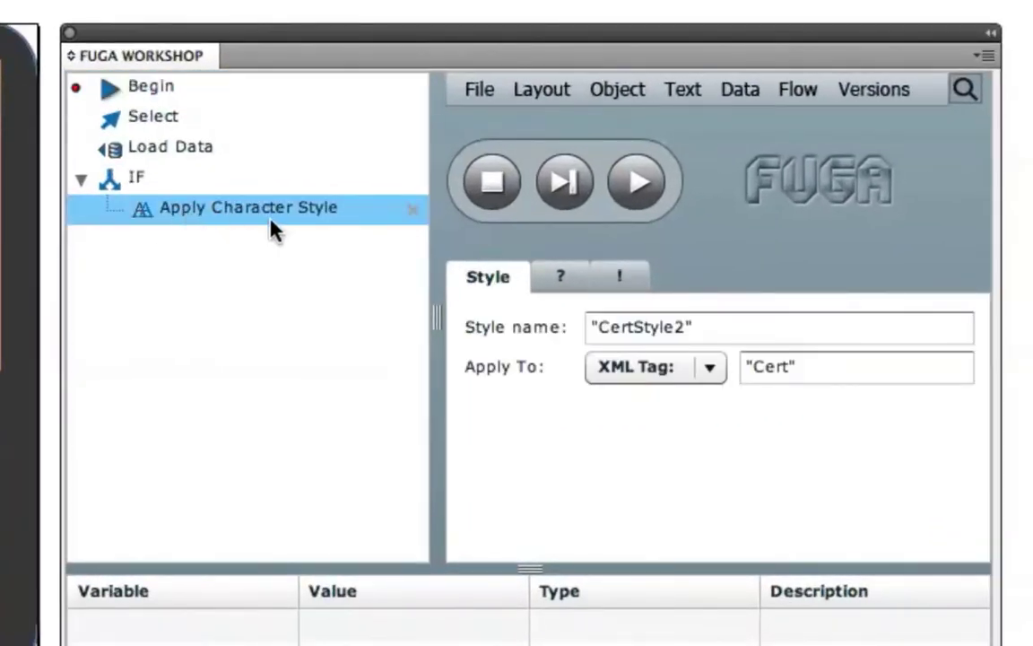
drag(270, 223, 252, 177)
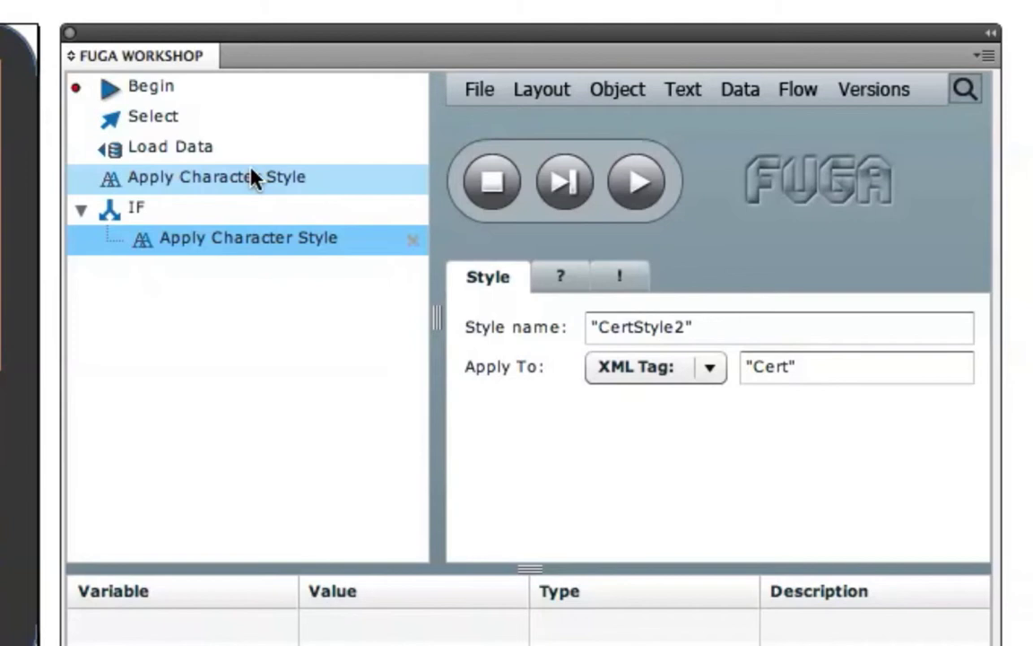
click(252, 176)
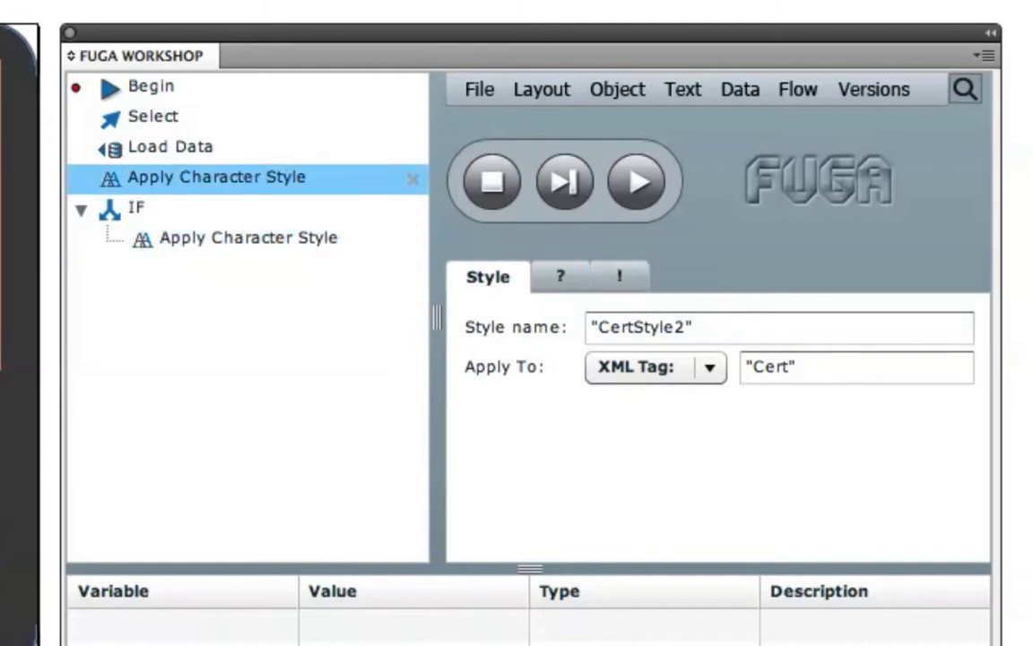
click(687, 330)
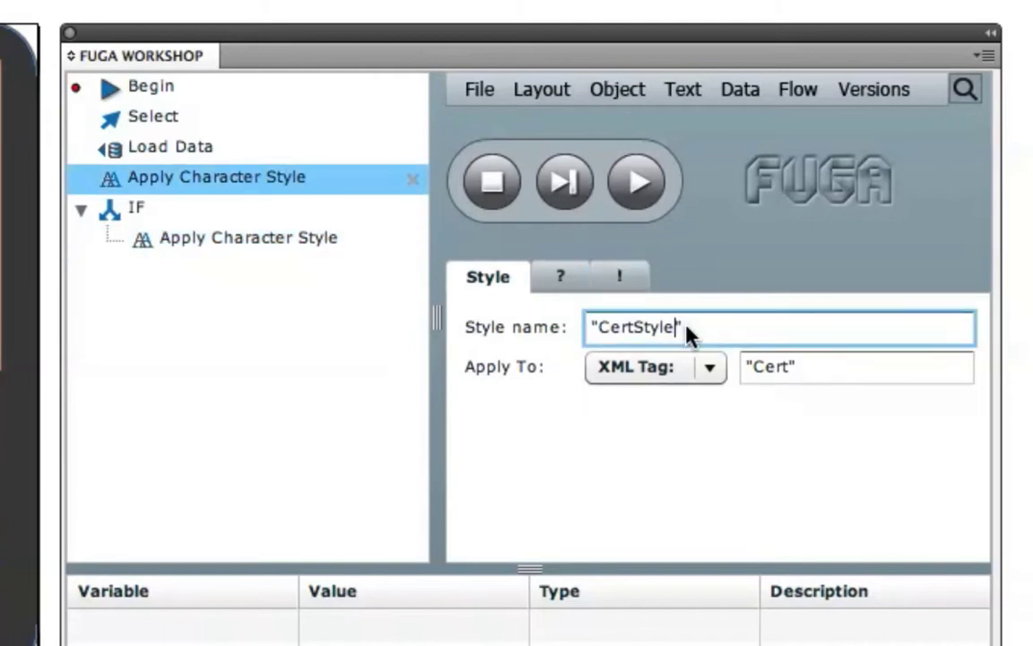
text(1)
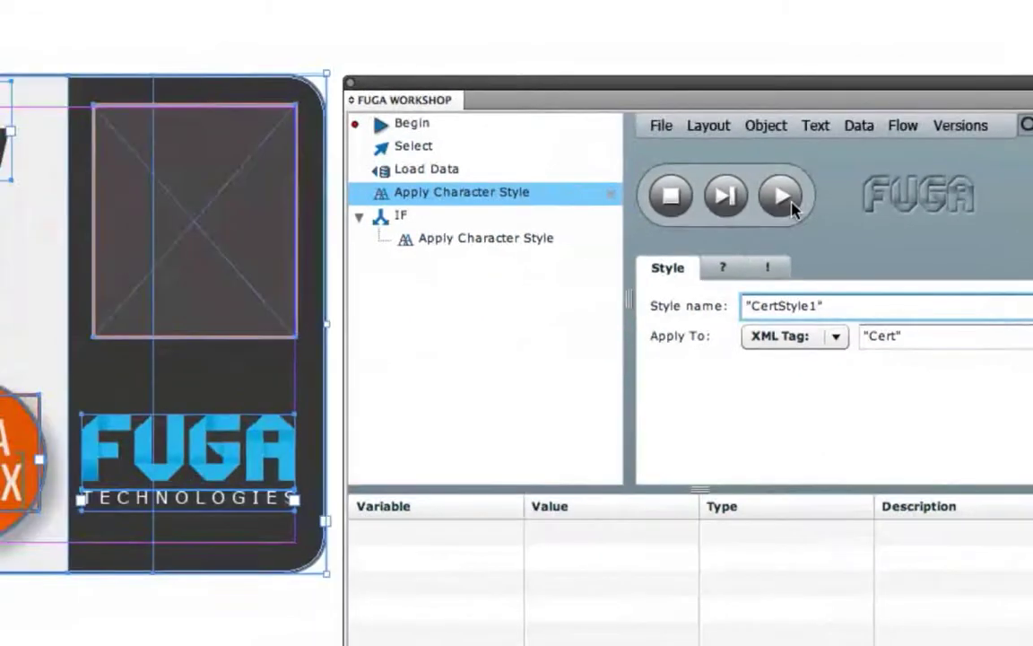
Test the revised flow by running it for row 2 and again with Load Data's row set to 1.
click(638, 181)
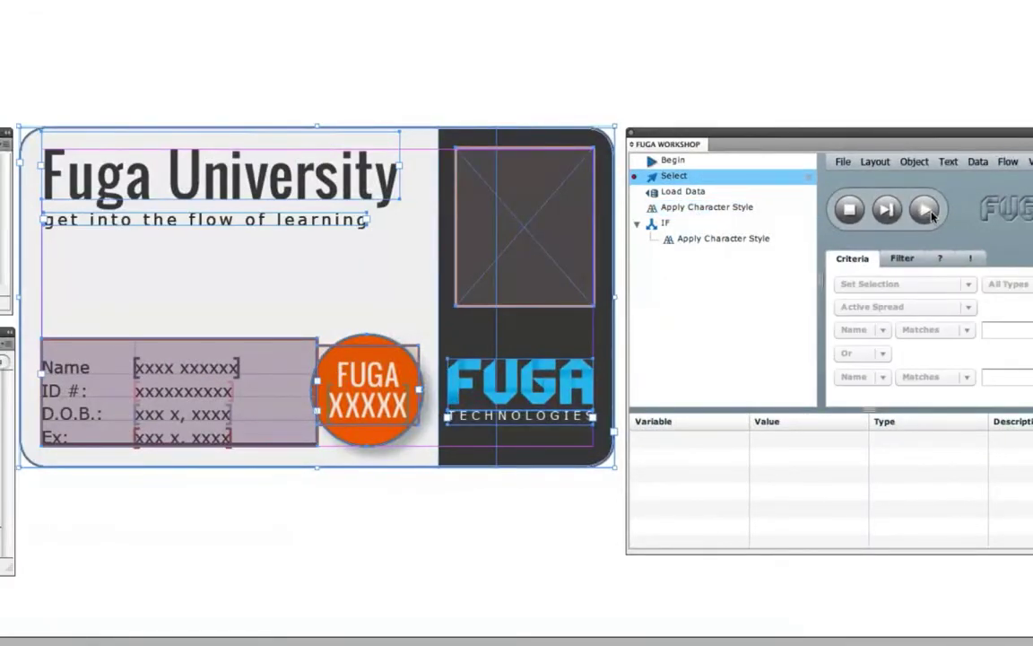
click(926, 210)
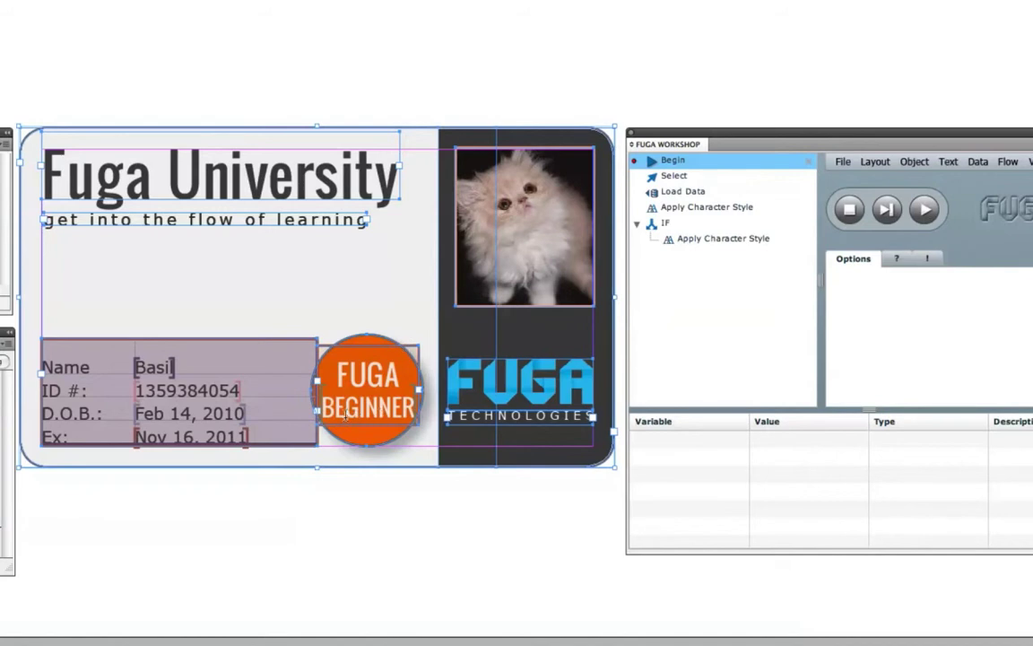
click(683, 191)
key(BackSpace)
text(1)
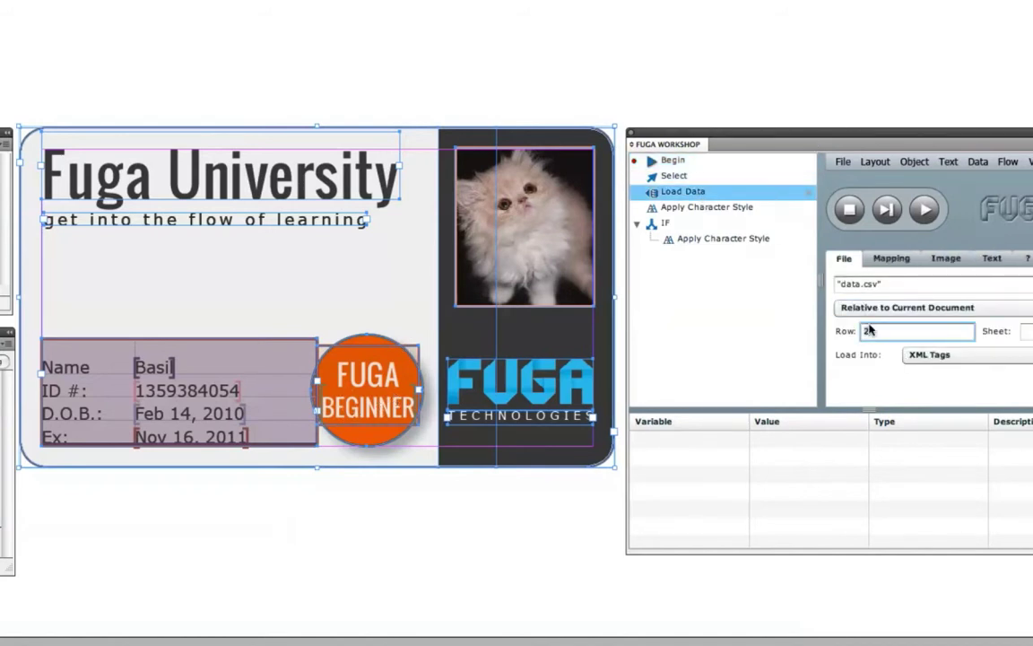
click(924, 220)
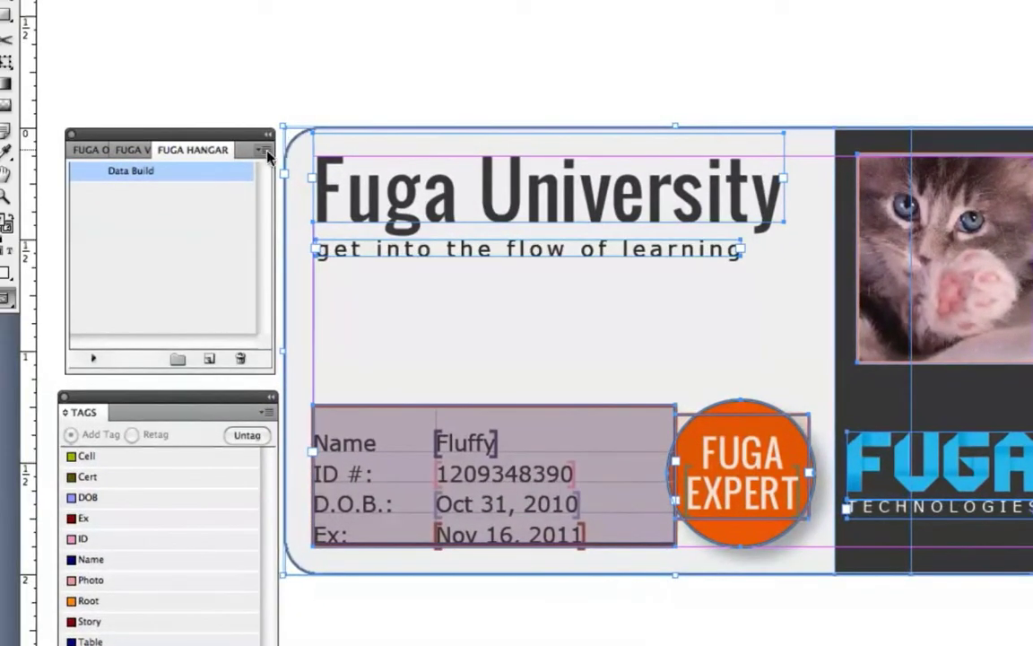
Open the Unlock Pages dialog from Fuga Hangar and cancel it without entering any credentials.
click(266, 152)
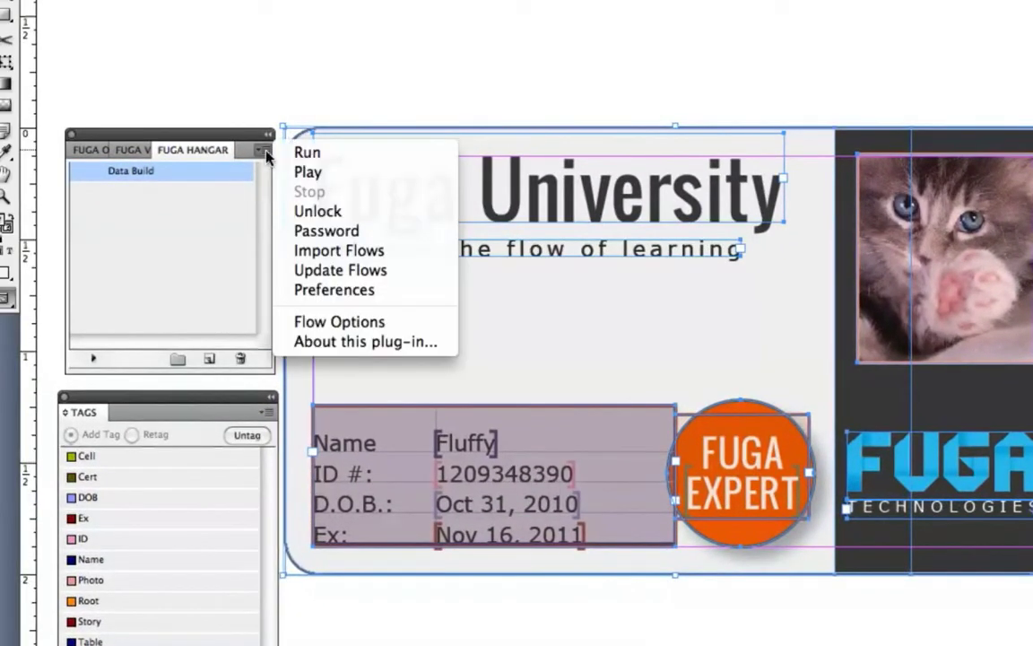
click(317, 211)
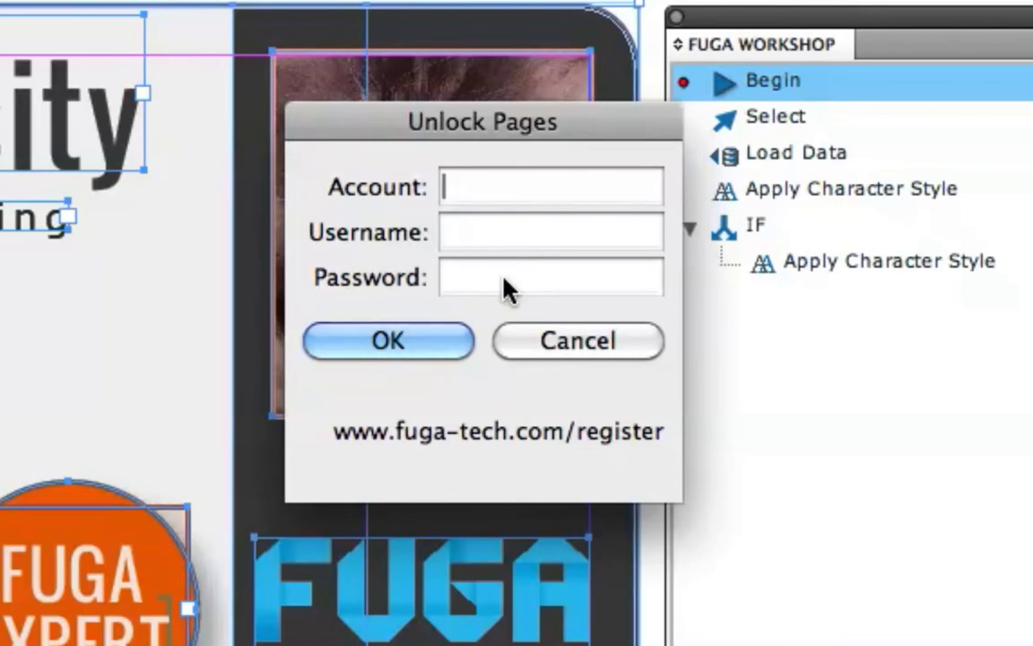
click(562, 343)
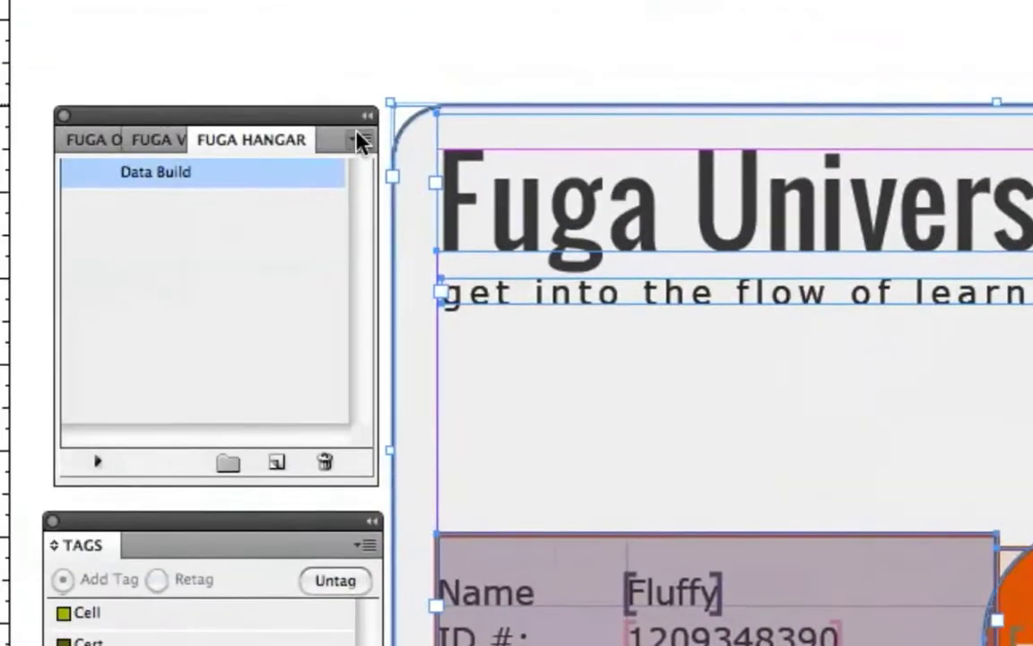
View the License settings in Fuga Preferences and cancel without changing them.
click(358, 139)
click(500, 361)
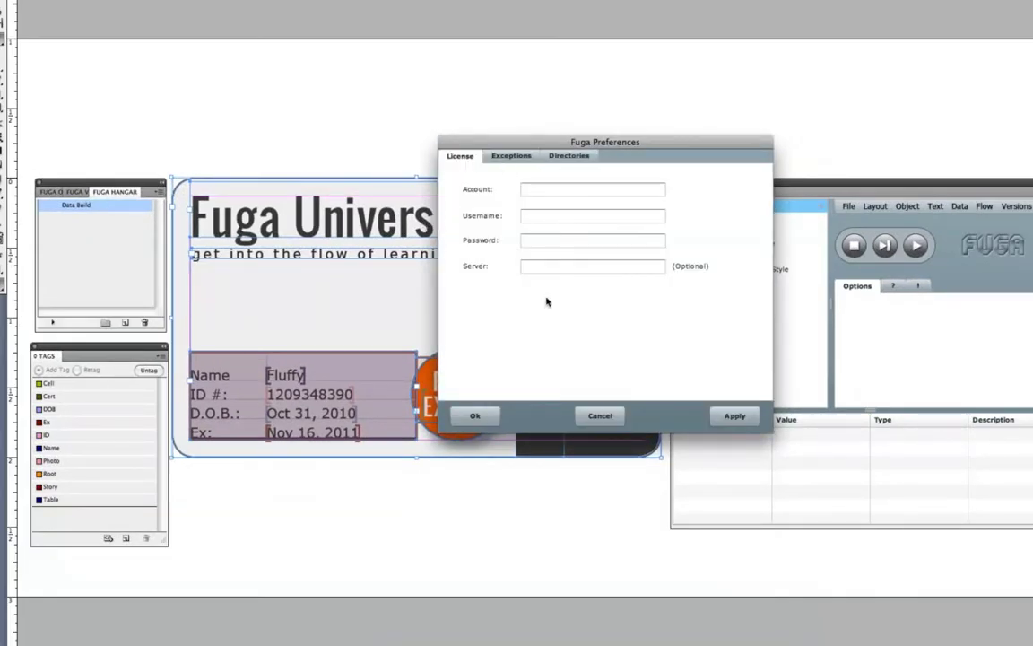
click(595, 418)
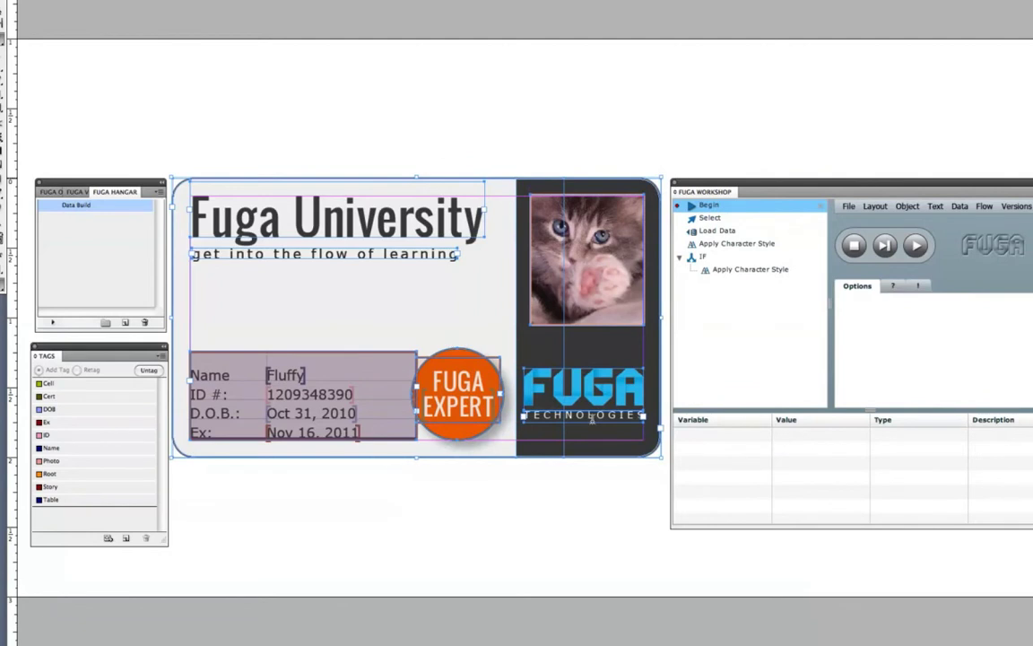